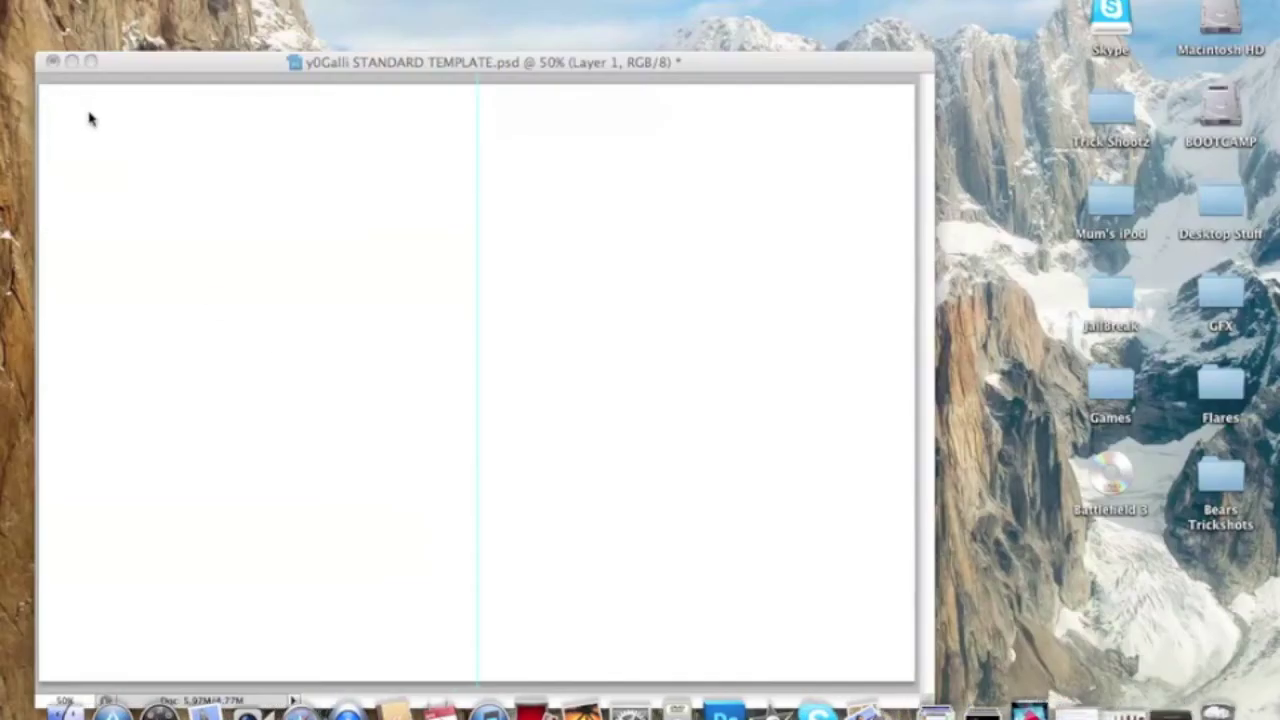
# Step: Bring the Photoshop window with the blank STANDARD TEMPLATE document to the front
pyautogui.click(315, 64)
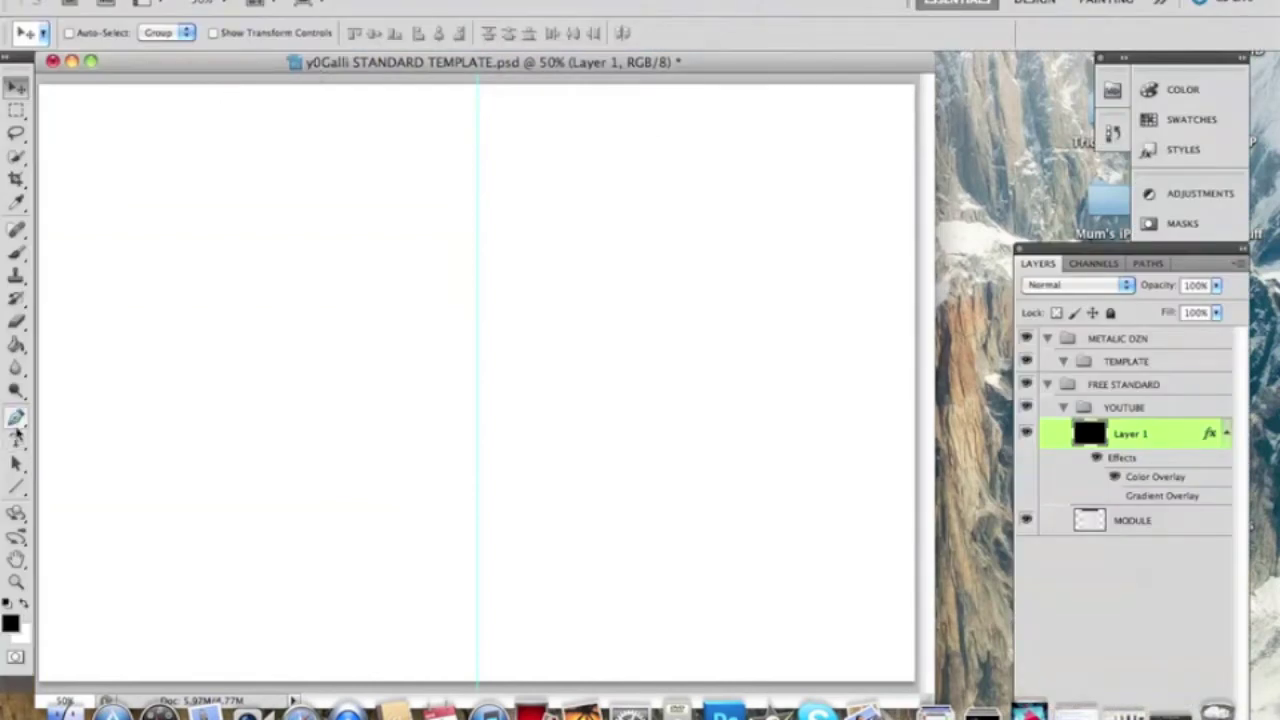
# Step: Add the word STAR as a 210 pt black Karate text layer and move it toward the page centre
pyautogui.click(16, 440)
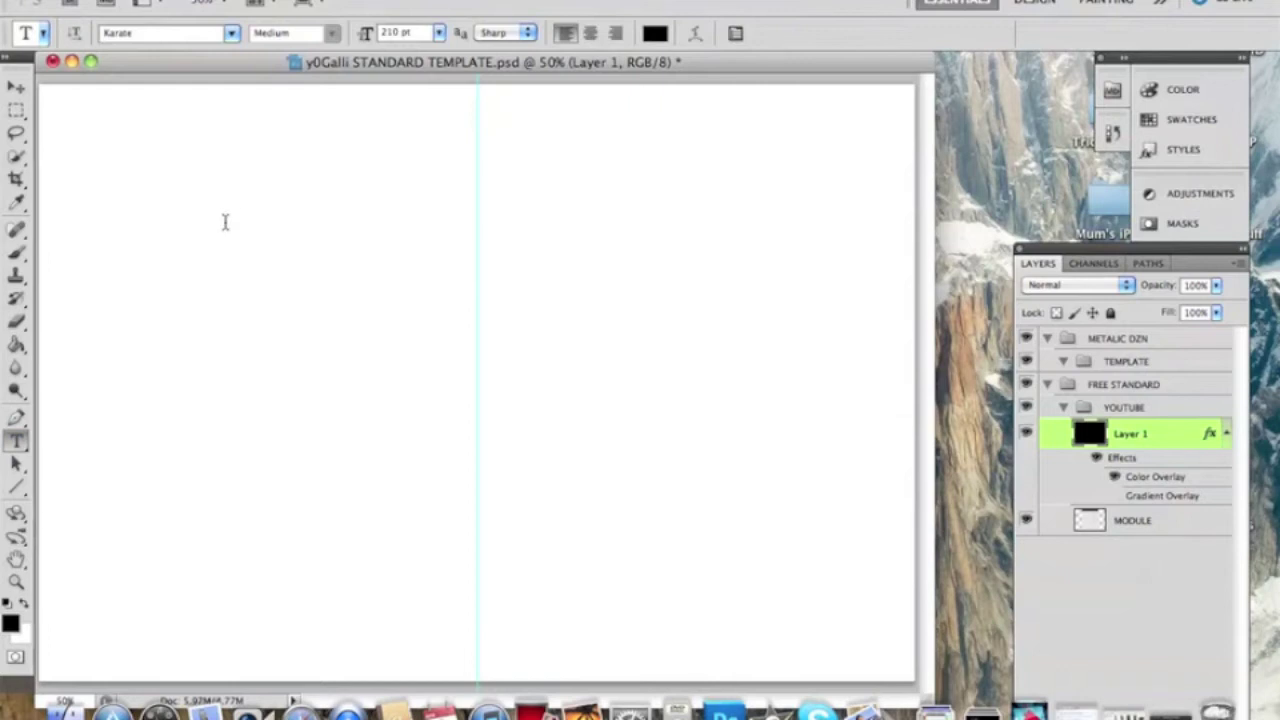
pyautogui.moveTo(178, 237); pyautogui.dragTo(791, 411)
pyautogui.write('SAT')
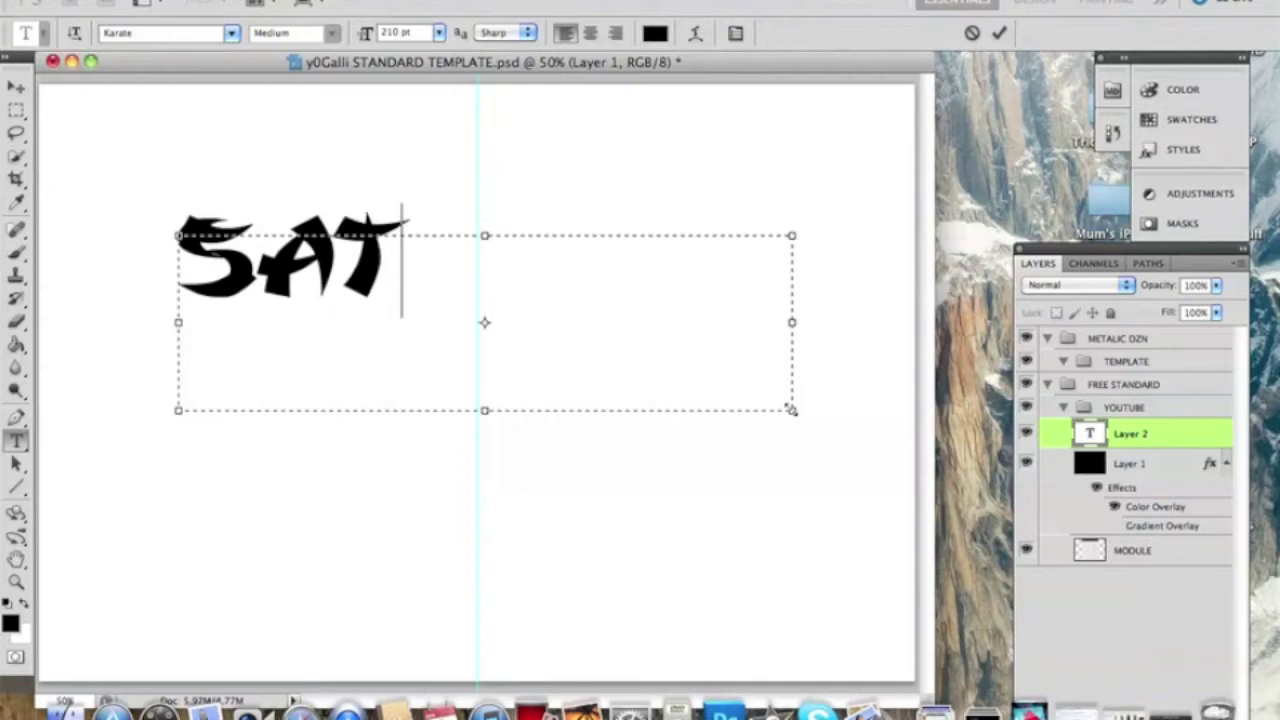
pyautogui.press('BackSpace')
pyautogui.press('BackSpace')
pyautogui.write('TAR')
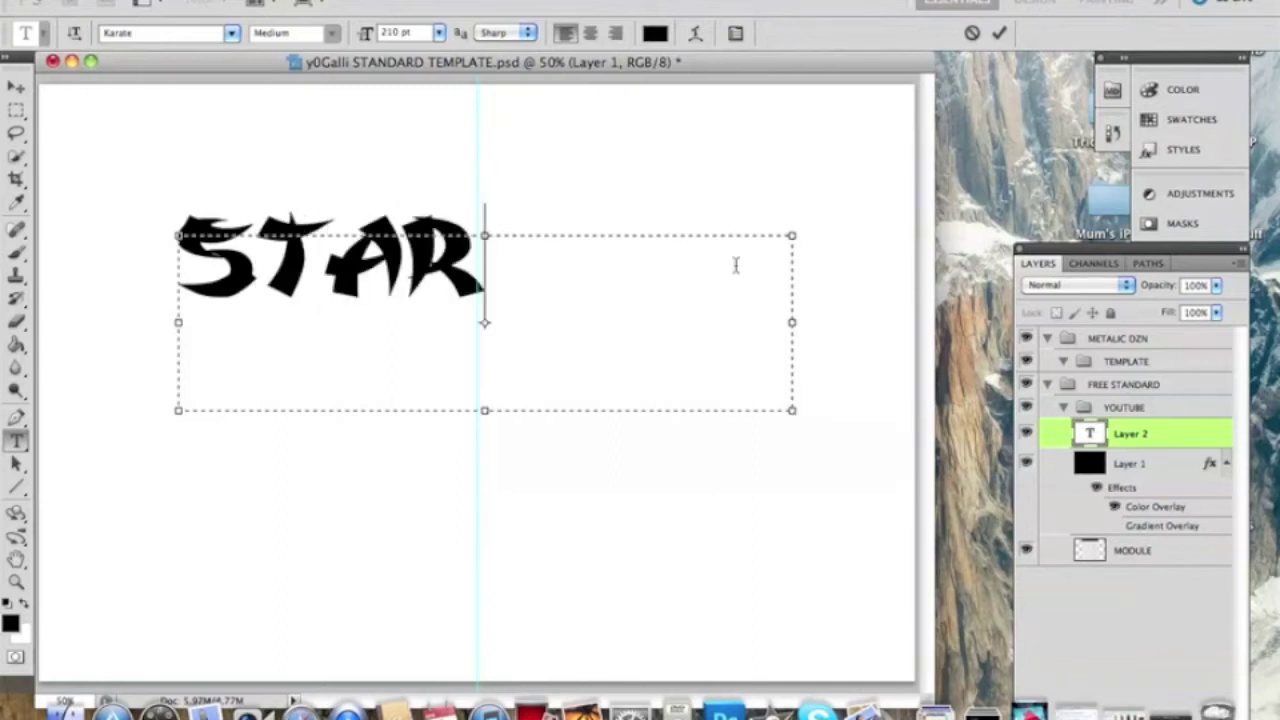
pyautogui.click(17, 90)
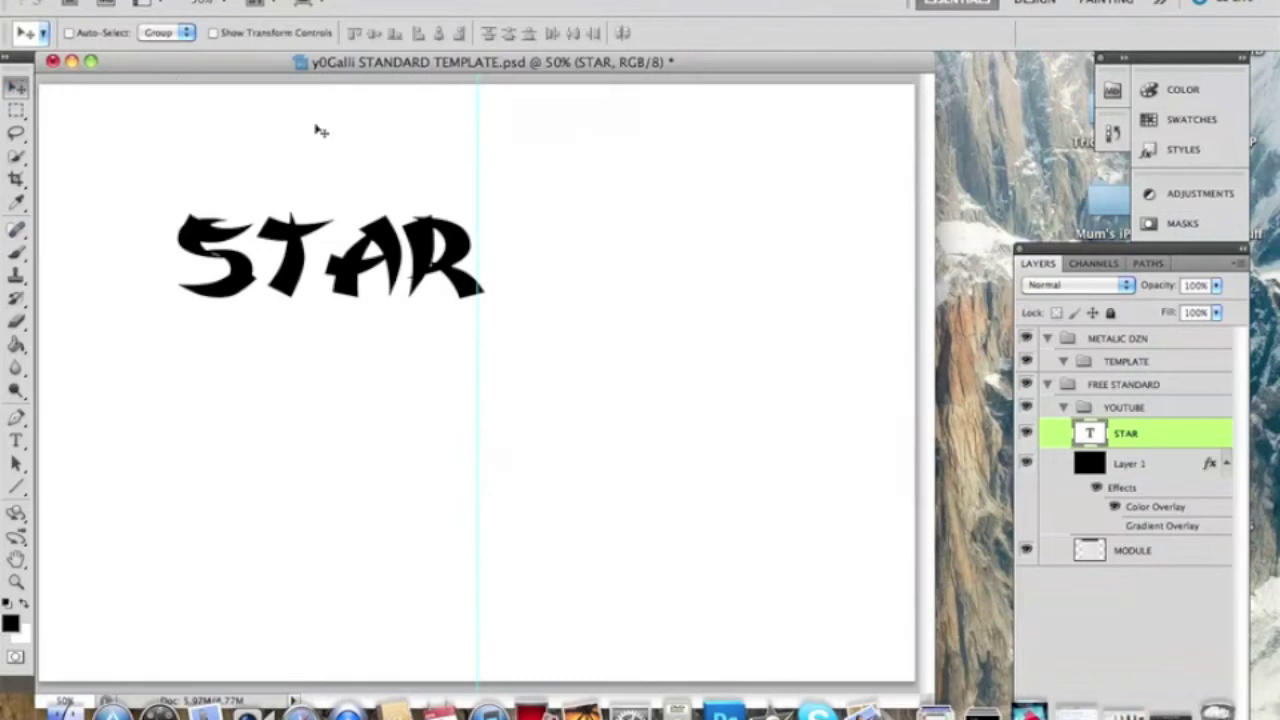
pyautogui.moveTo(310, 240); pyautogui.dragTo(390, 273)
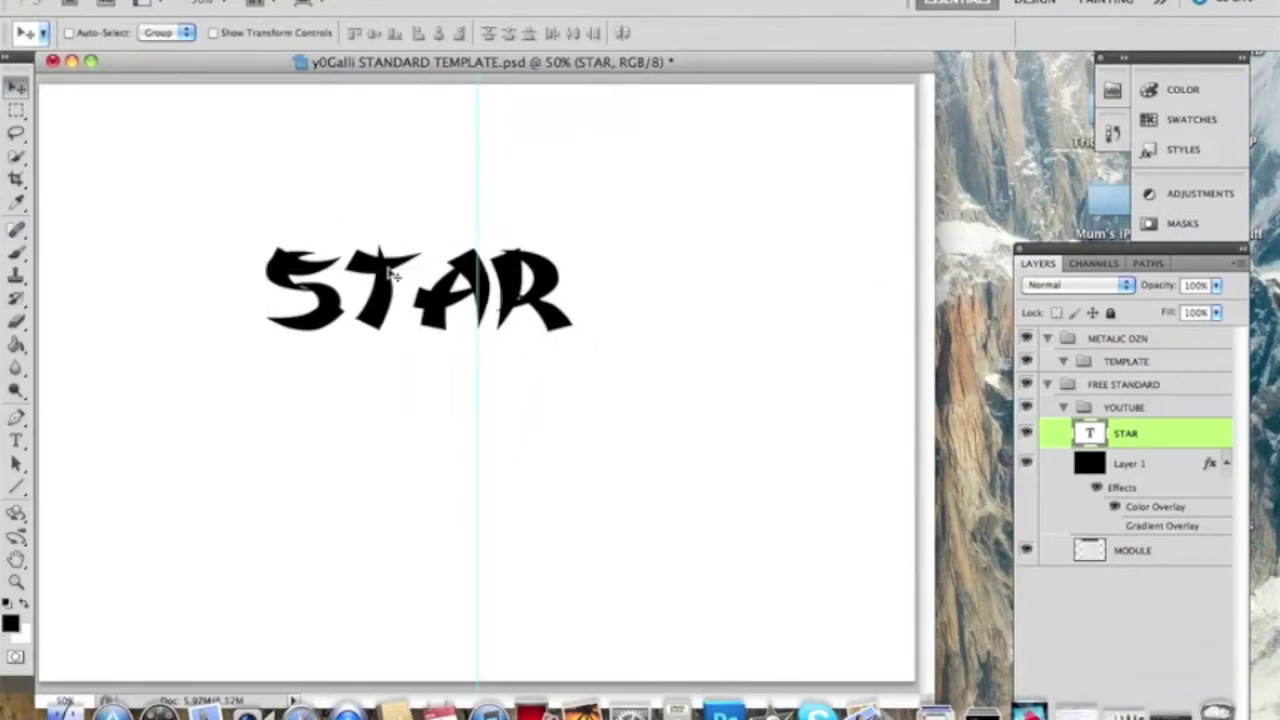
# Step: Convert the STAR text layer with 3D > Repoussé > Text Layer
pyautogui.click(560, 0)
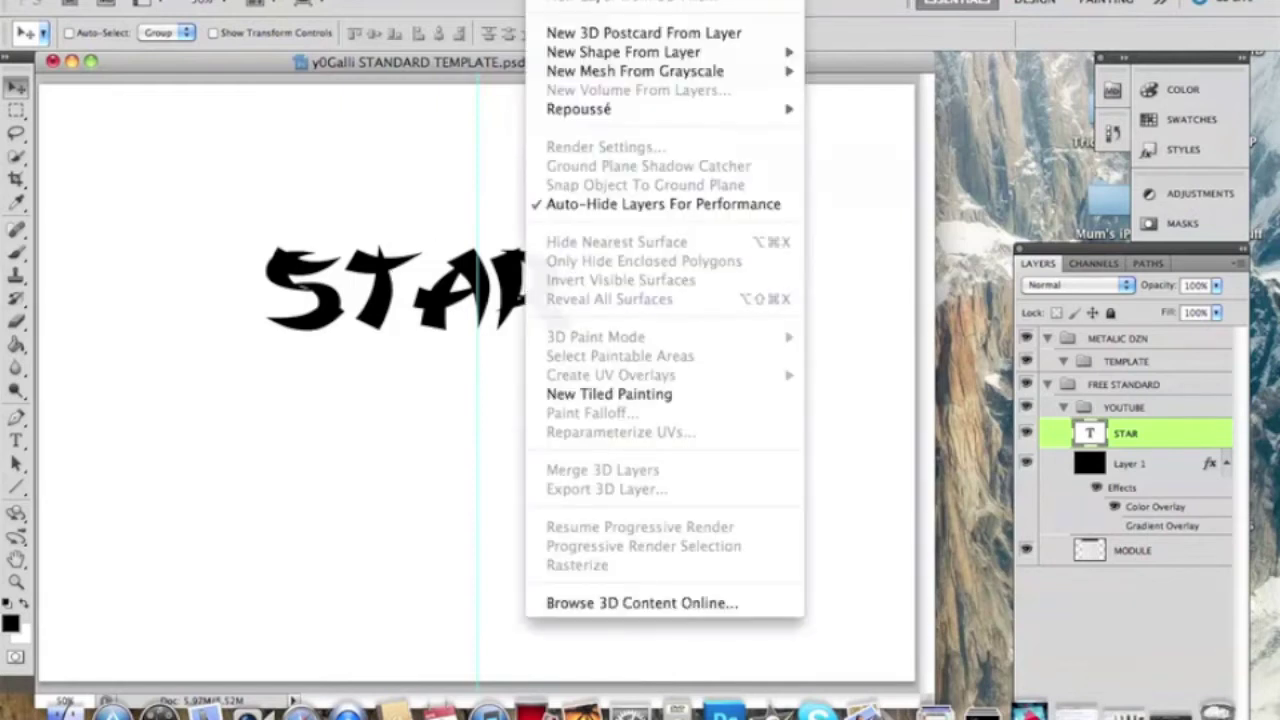
pyautogui.moveTo(637, 108)
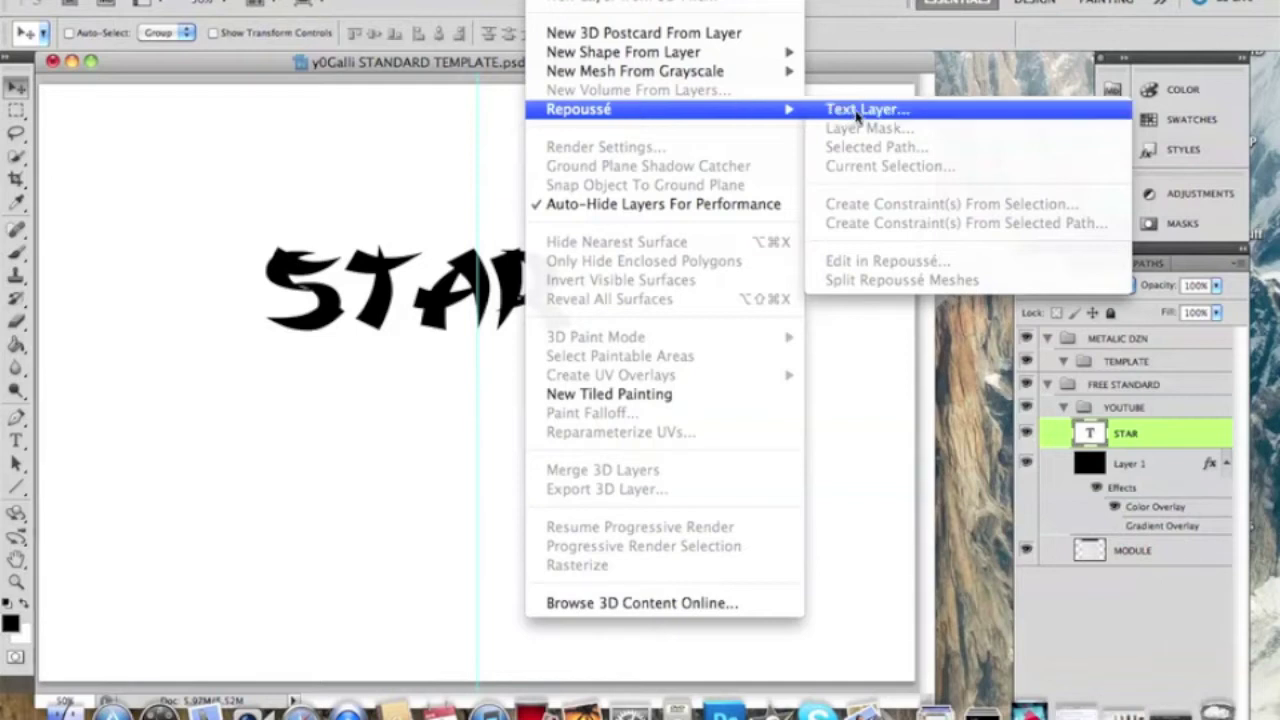
pyautogui.click(911, 110)
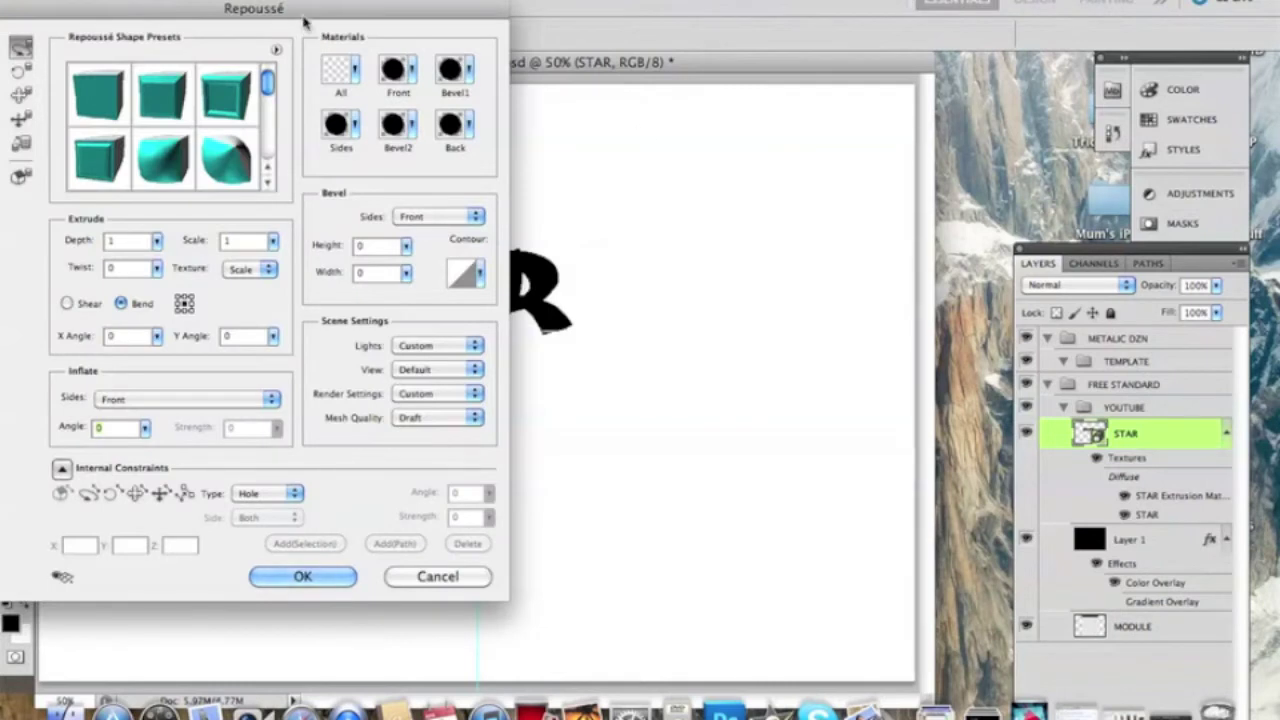
# Step: Apply the bent extrusion Repoussé shape preset (Depth 0, X Angle 340) to the STAR text
pyautogui.moveTo(309, 23); pyautogui.dragTo(938, 39)
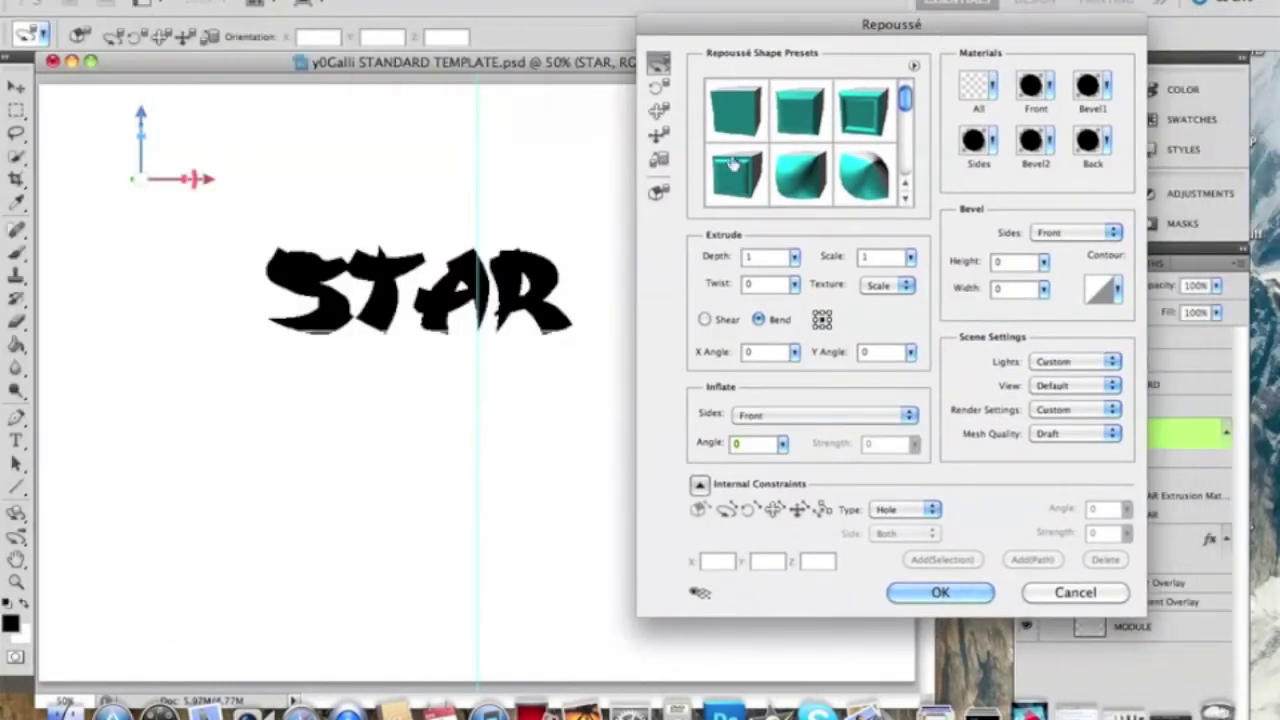
pyautogui.scroll(-5, 820, 145)
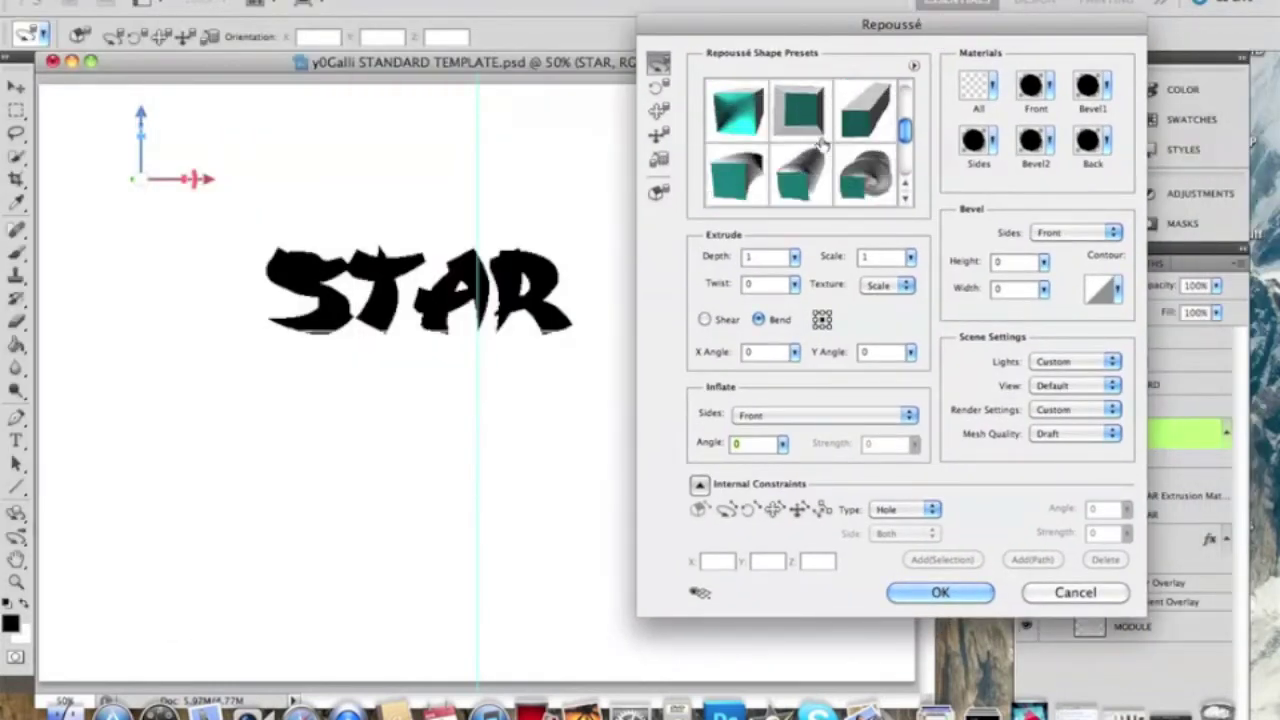
pyautogui.scroll(-3, 820, 145)
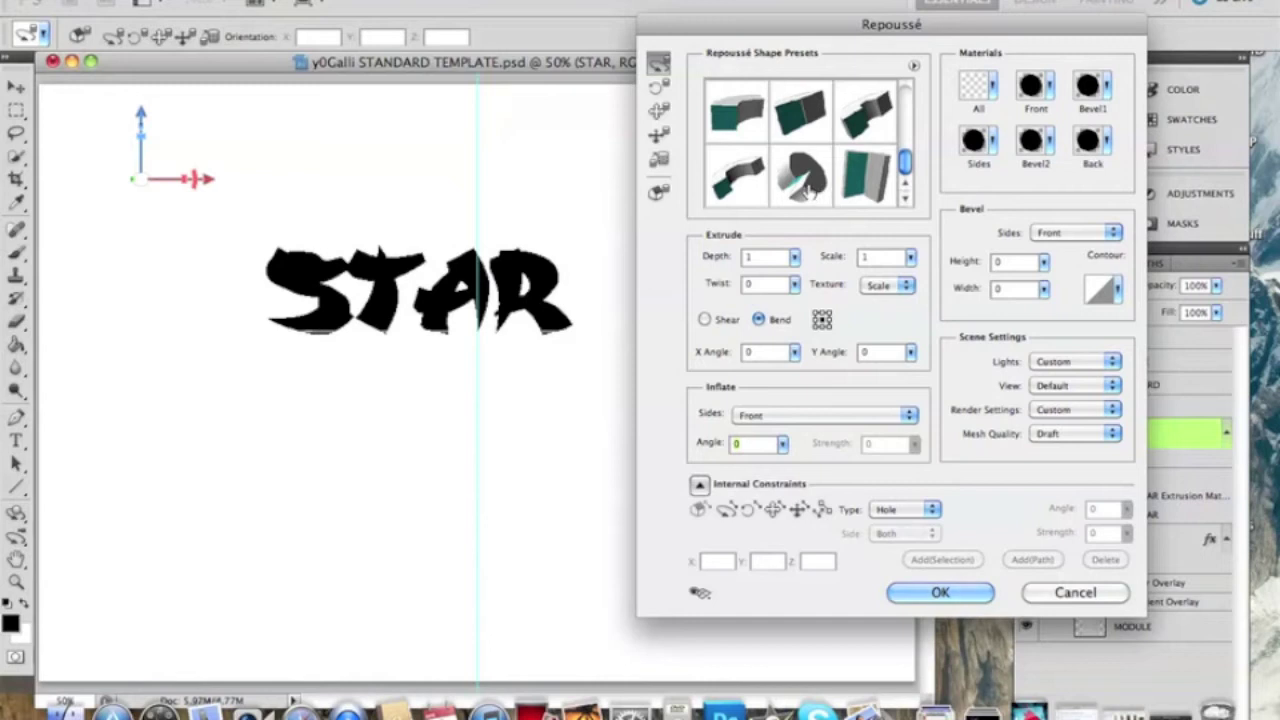
pyautogui.click(802, 186)
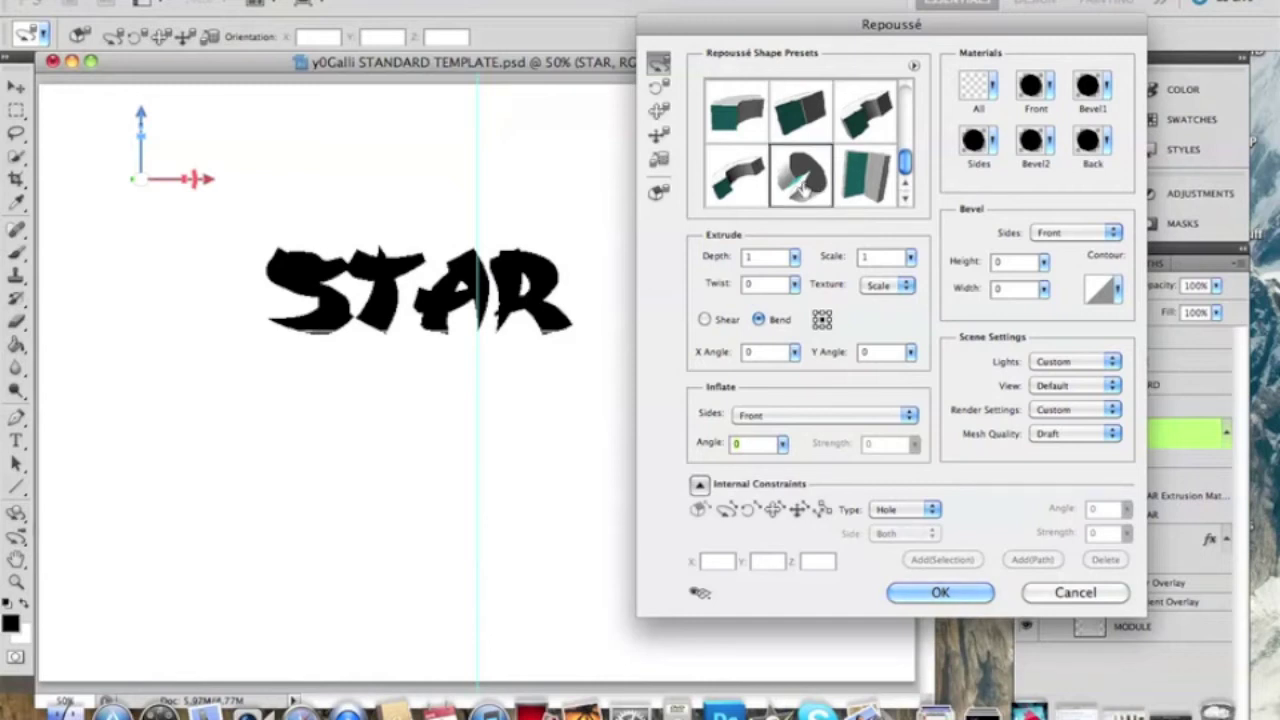
# Step: Set the extrusion Twist to -1595.9 and rotate the object into a forward-facing star
pyautogui.click(770, 284)
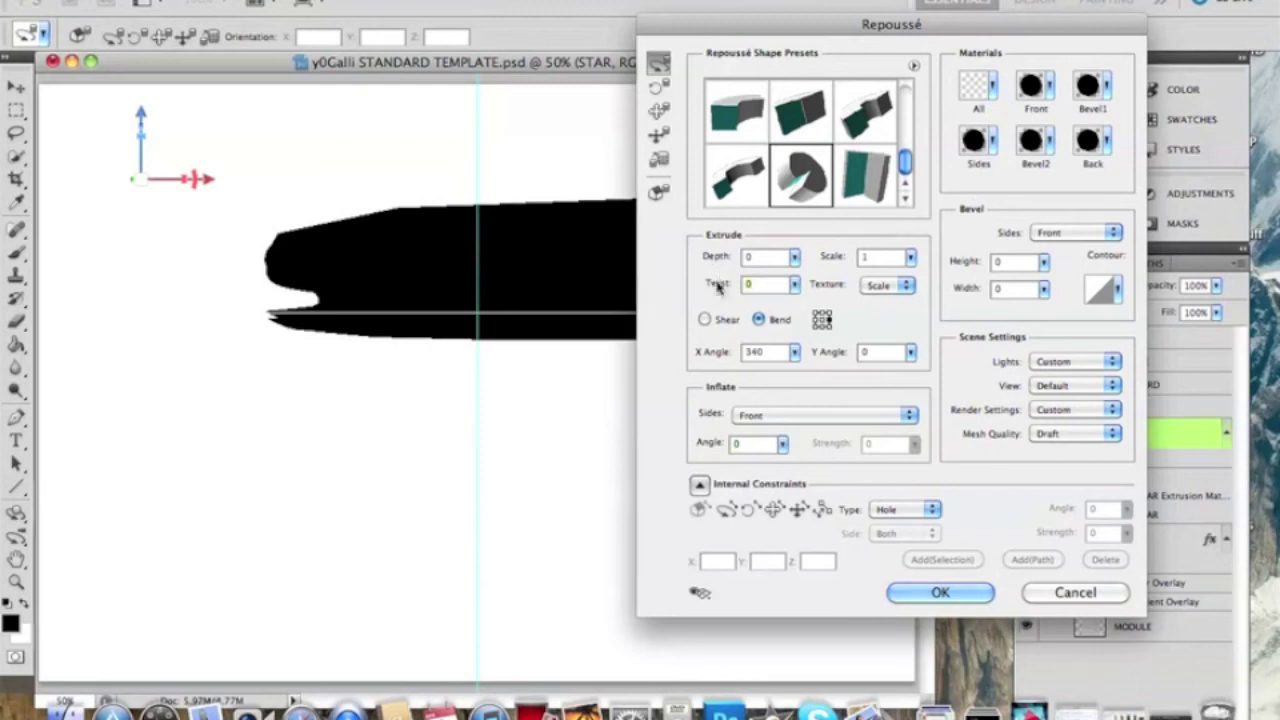
pyautogui.moveTo(716, 286); pyautogui.dragTo(740, 303)
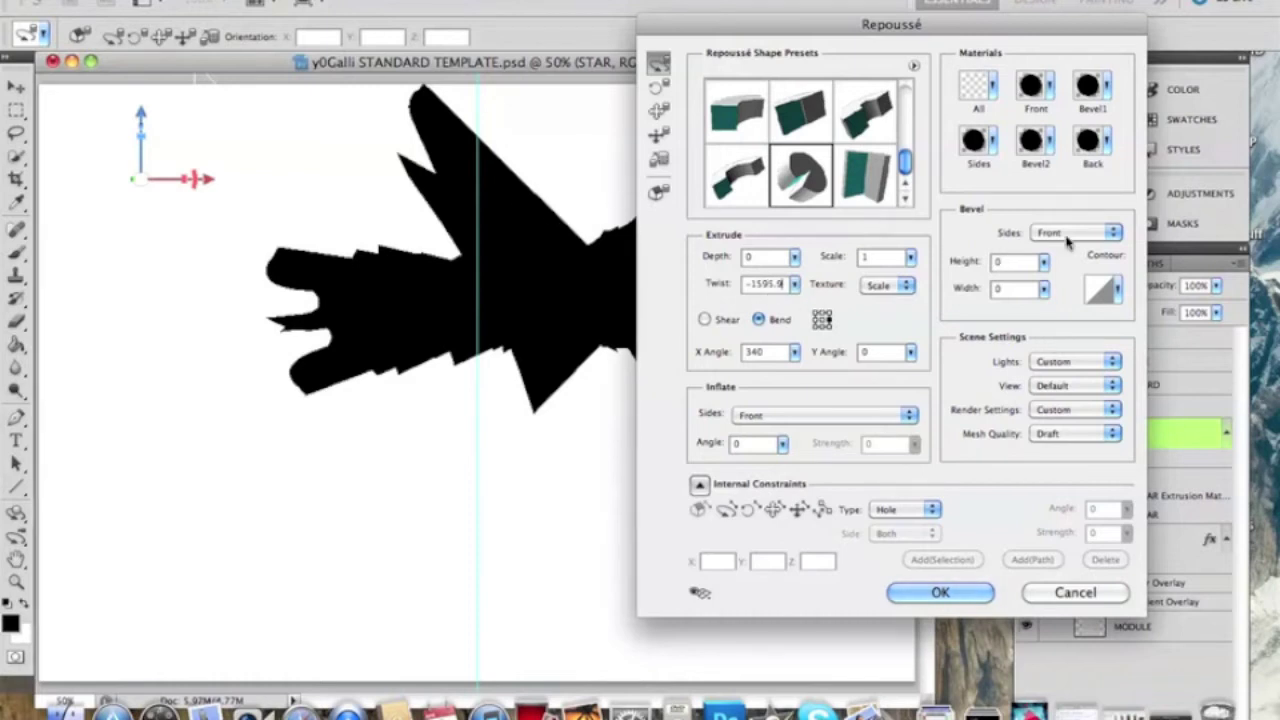
pyautogui.moveTo(993, 20); pyautogui.dragTo(1101, 22)
pyautogui.moveTo(466, 273); pyautogui.dragTo(503, 360)
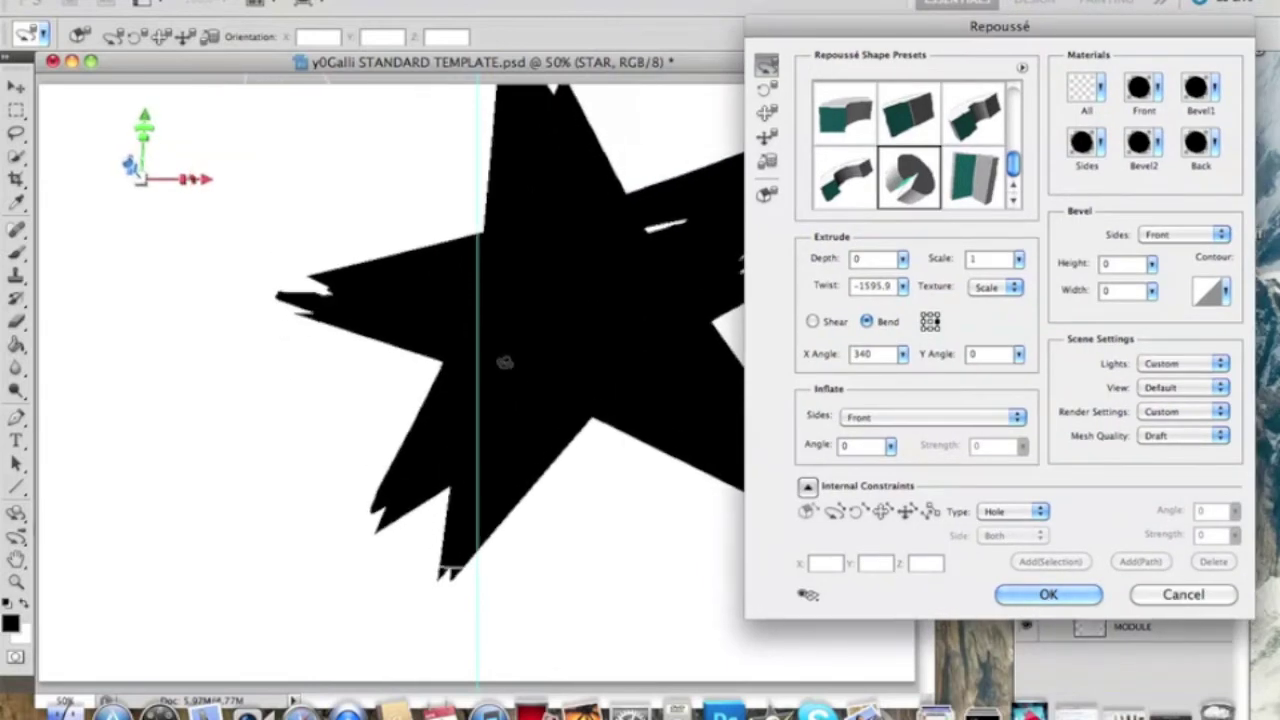
# Step: Give the star's sides the black-and-white checkered material and tilt the star to face forward
pyautogui.click(1081, 144)
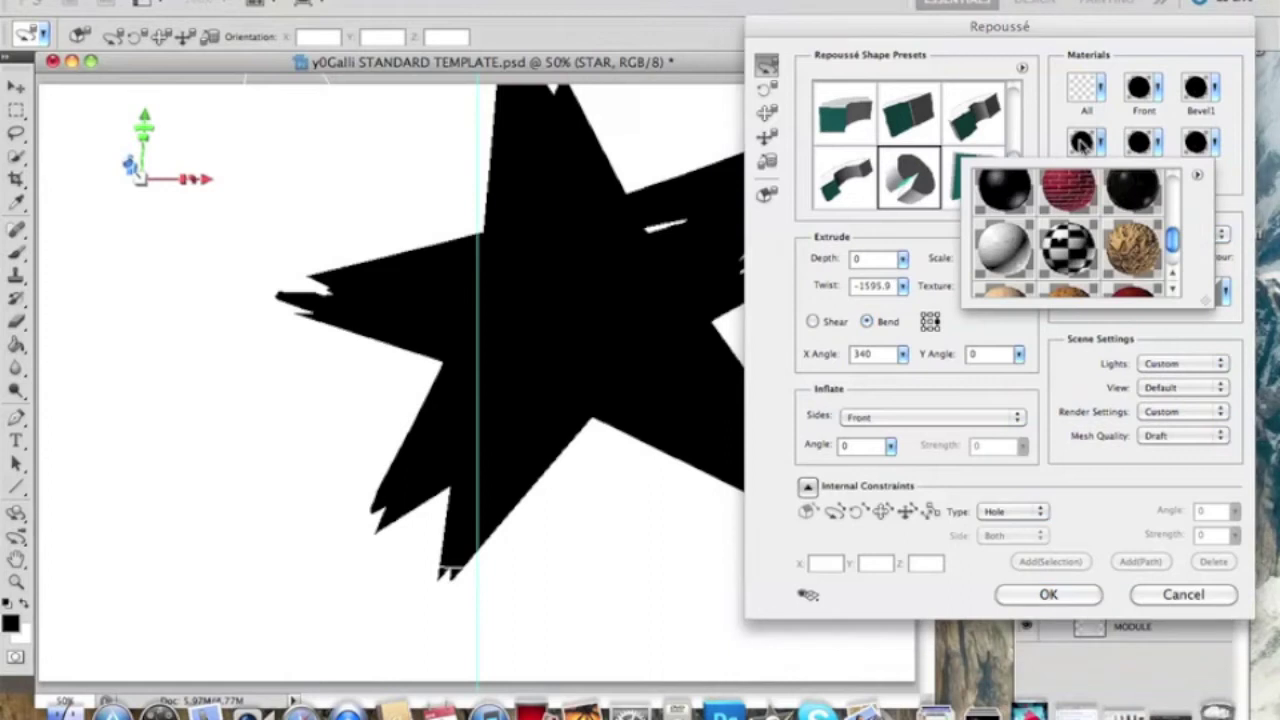
pyautogui.click(1068, 244)
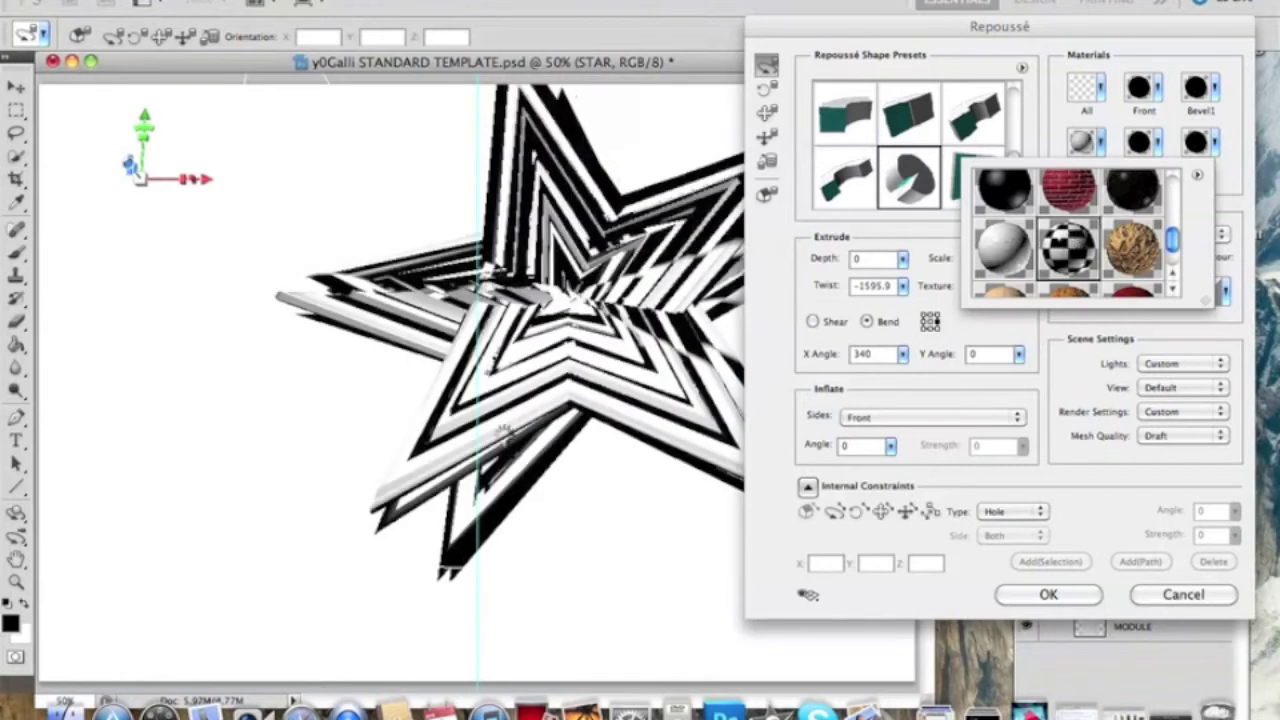
pyautogui.click(568, 382)
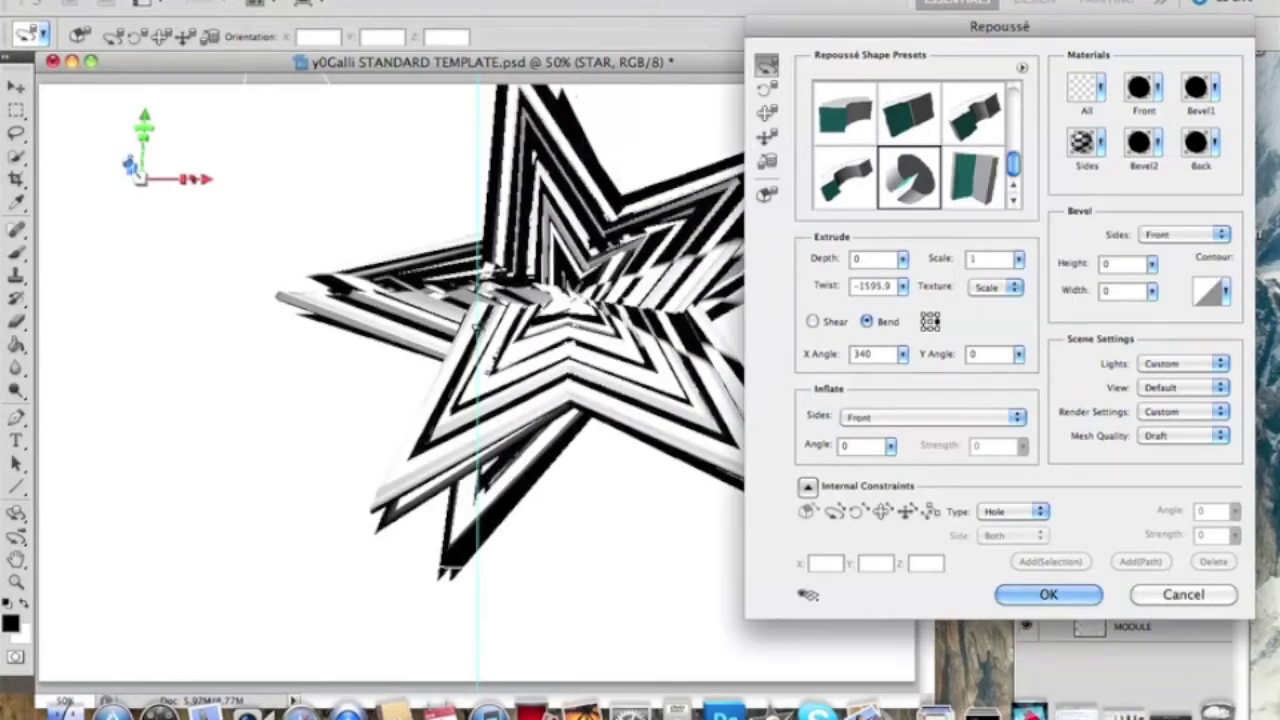
pyautogui.moveTo(522, 326); pyautogui.dragTo(805, 160)
pyautogui.moveTo(925, 27); pyautogui.dragTo(980, 30)
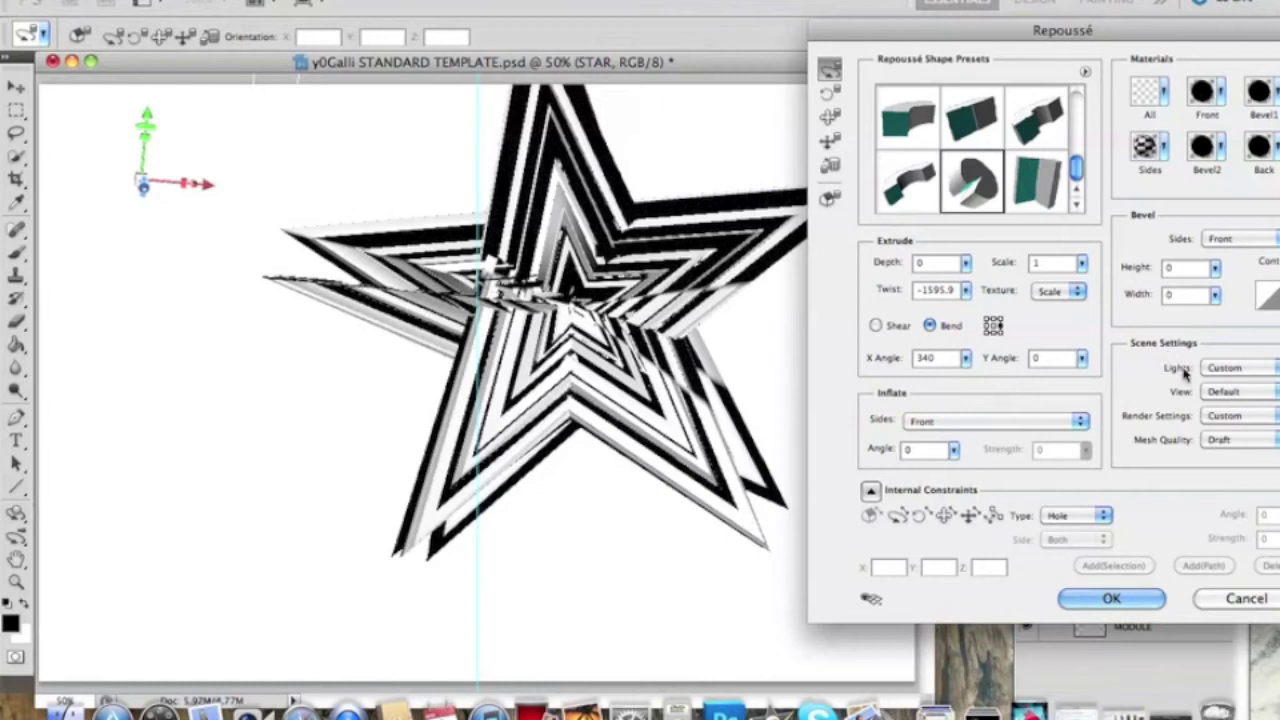
# Step: Try the Lush, Mardi Gras, Night Lights, Primary Colors and Purple Haze lighting presets on the star
pyautogui.click(1226, 369)
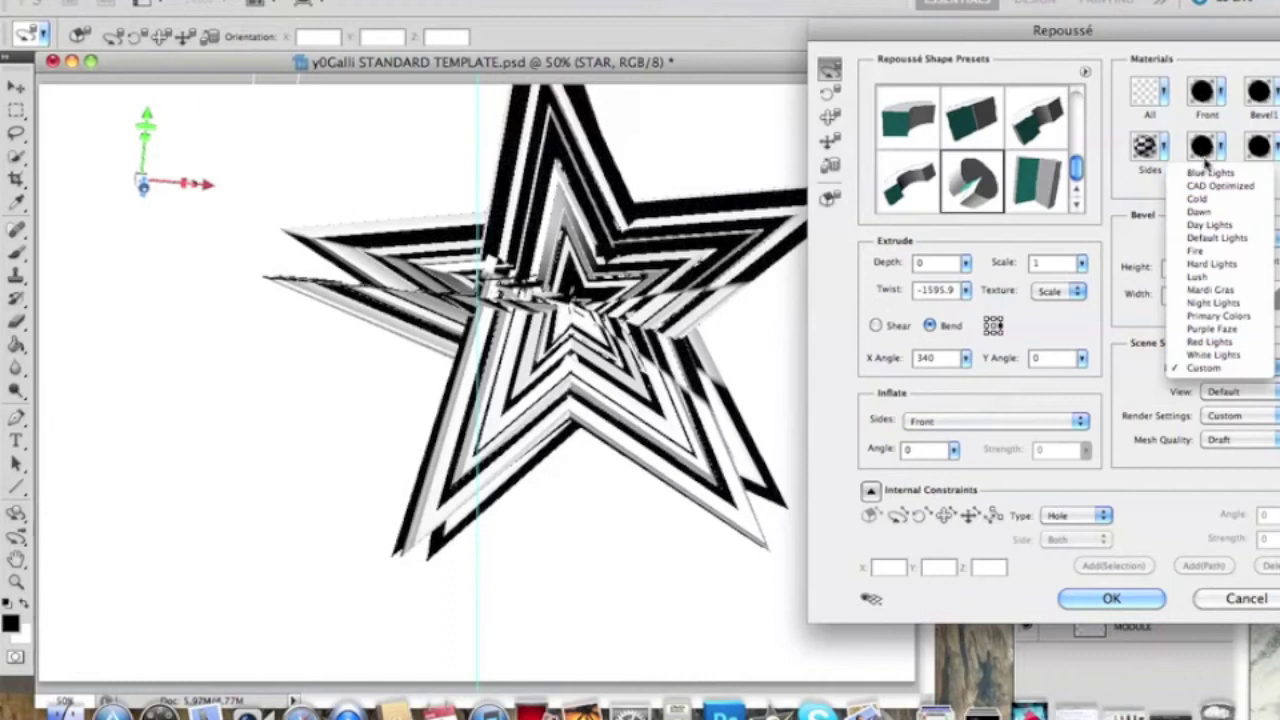
pyautogui.click(1216, 276)
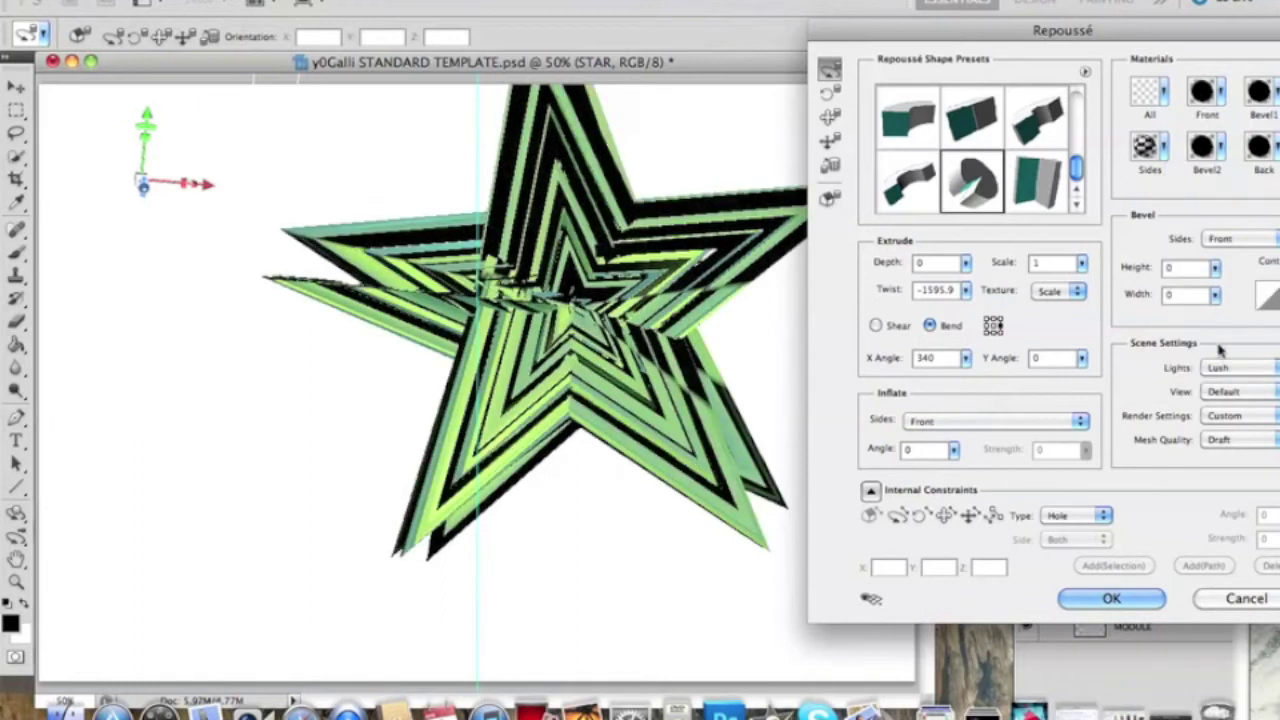
pyautogui.click(1218, 368)
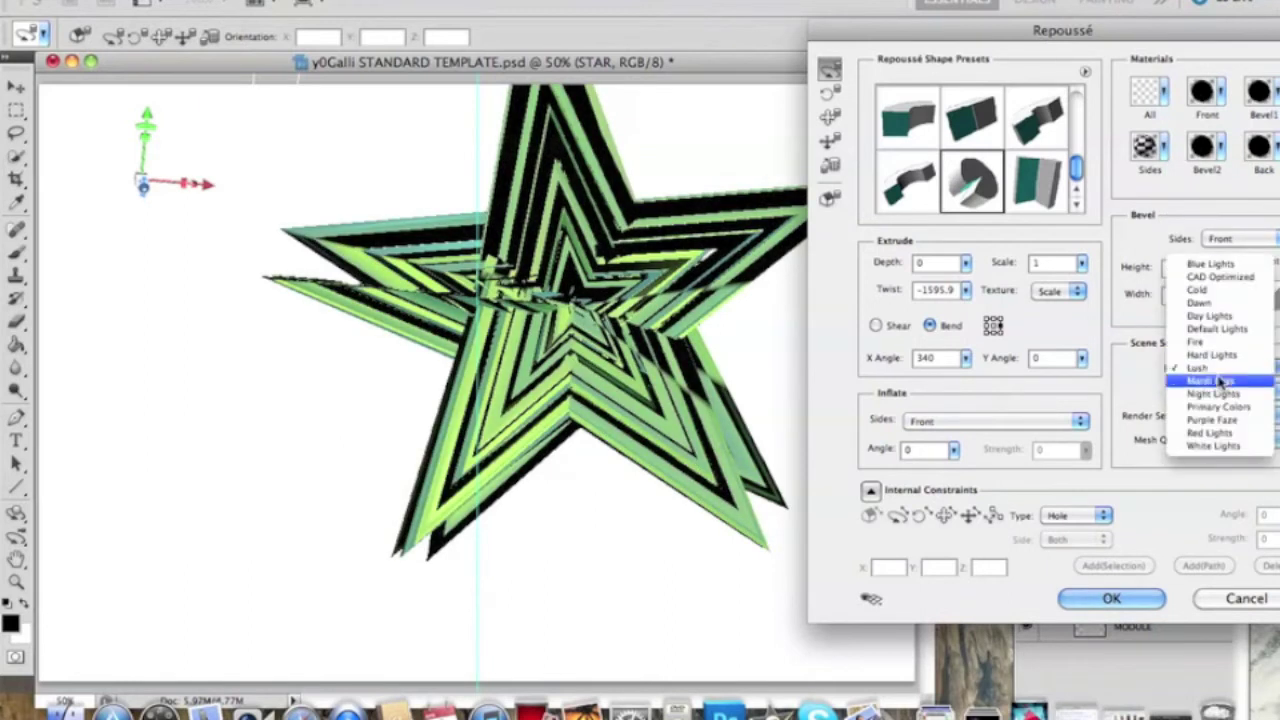
pyautogui.click(1219, 383)
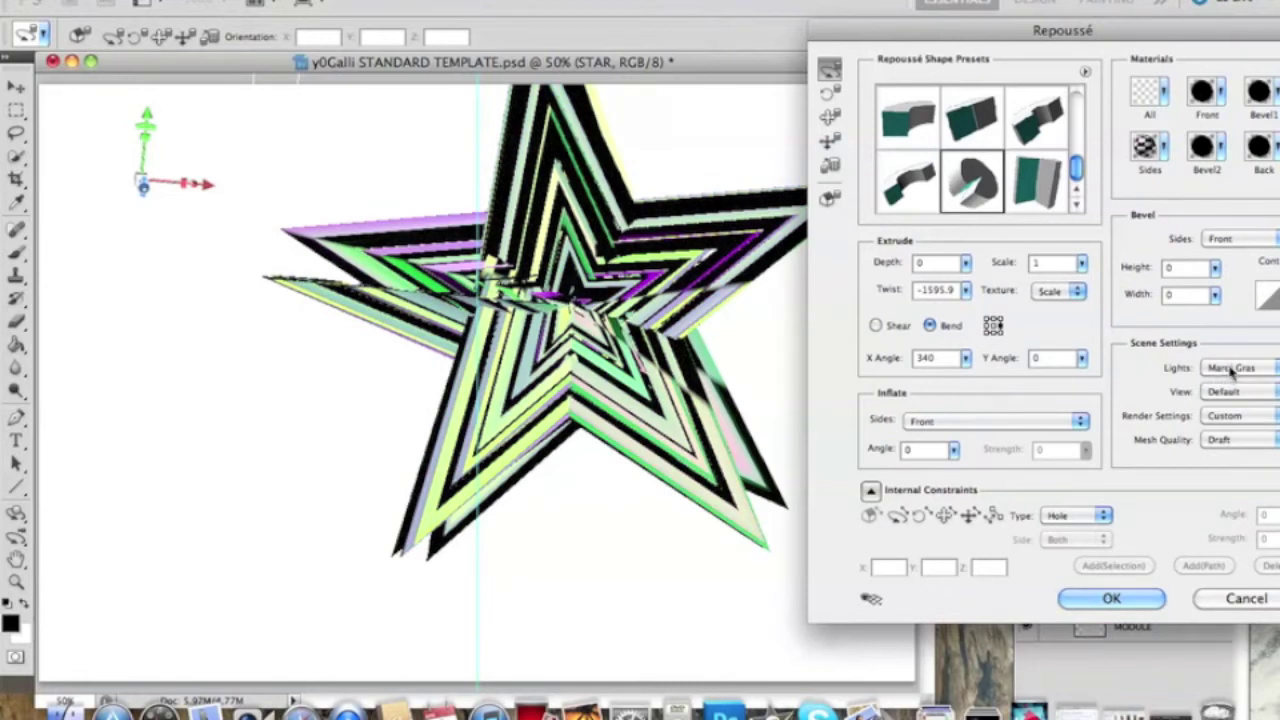
pyautogui.click(1236, 369)
pyautogui.click(1236, 381)
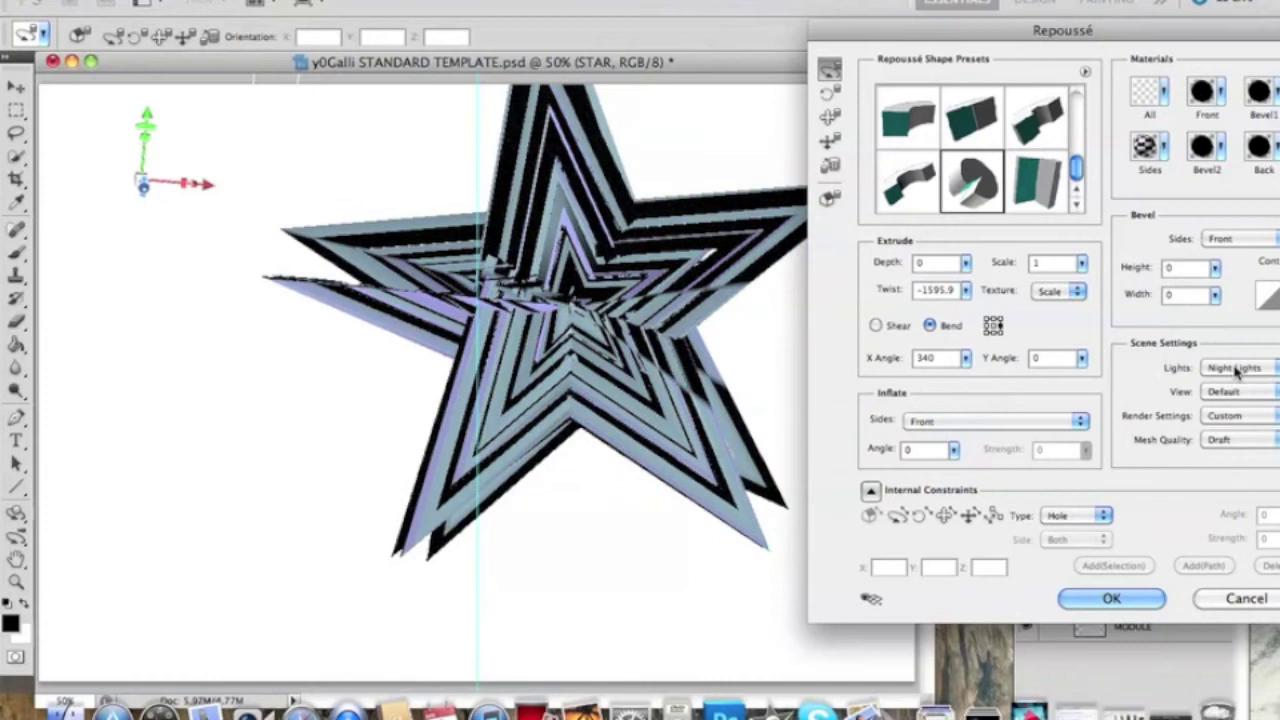
pyautogui.click(1237, 370)
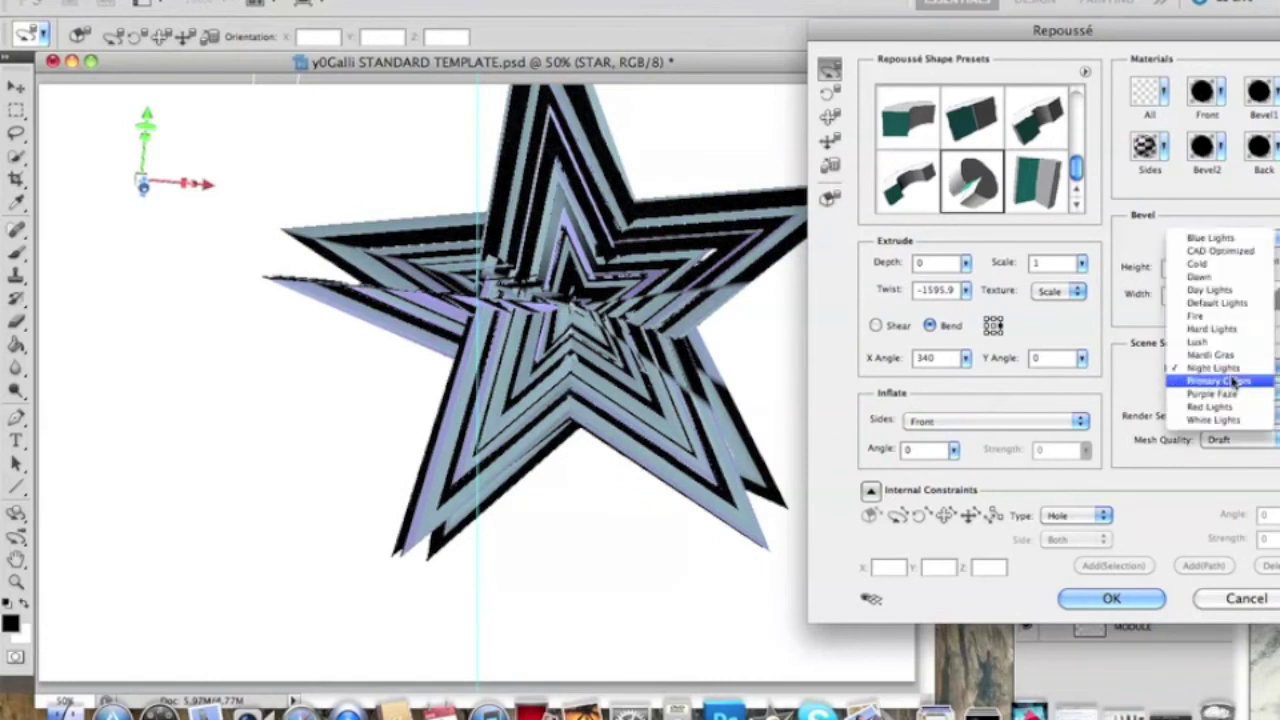
pyautogui.click(1236, 381)
pyautogui.click(1236, 370)
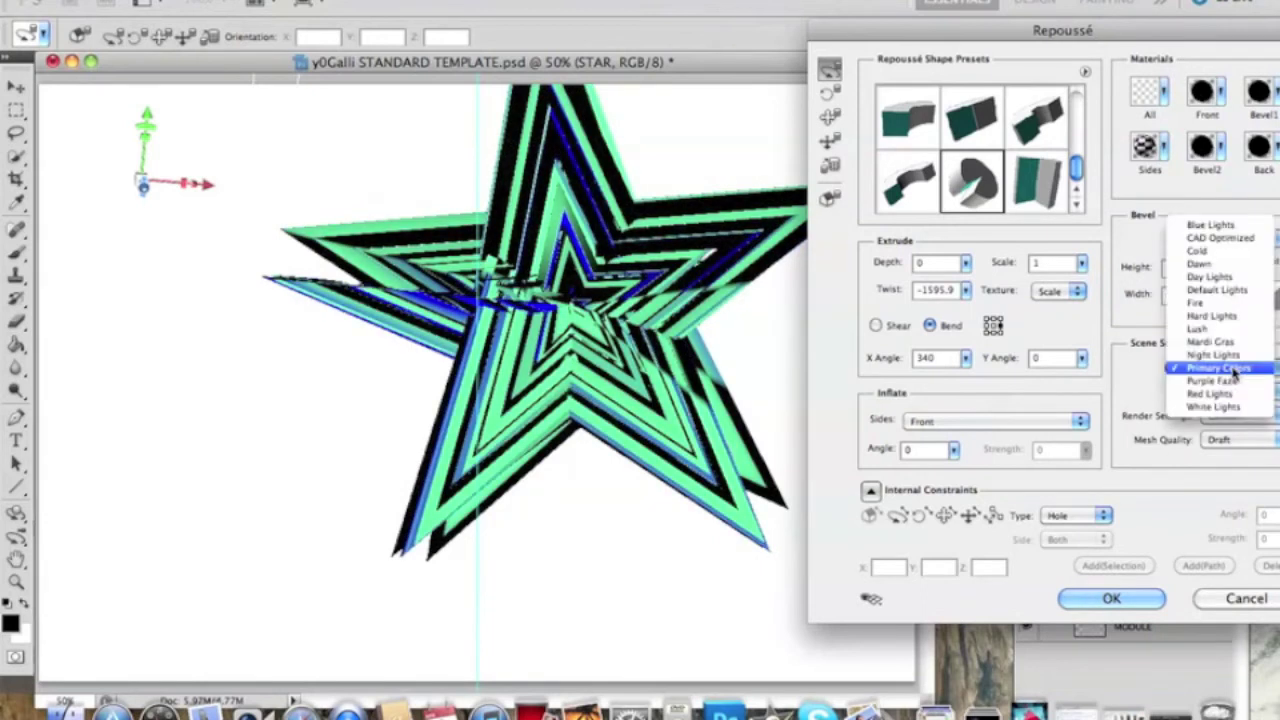
pyautogui.click(1236, 381)
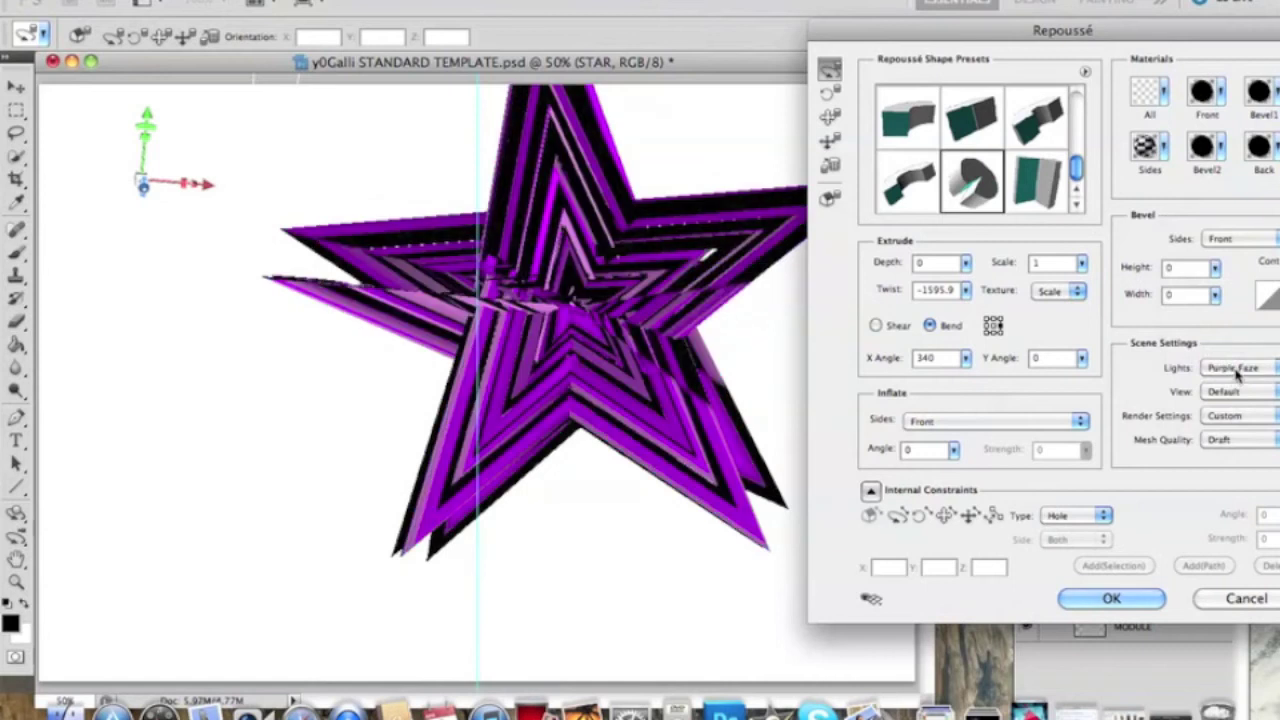
# Step: Rotate the star, compare CAD Optimized and Blue Lights, then choose the orange Fire lighting
pyautogui.moveTo(742, 403); pyautogui.dragTo(652, 415)
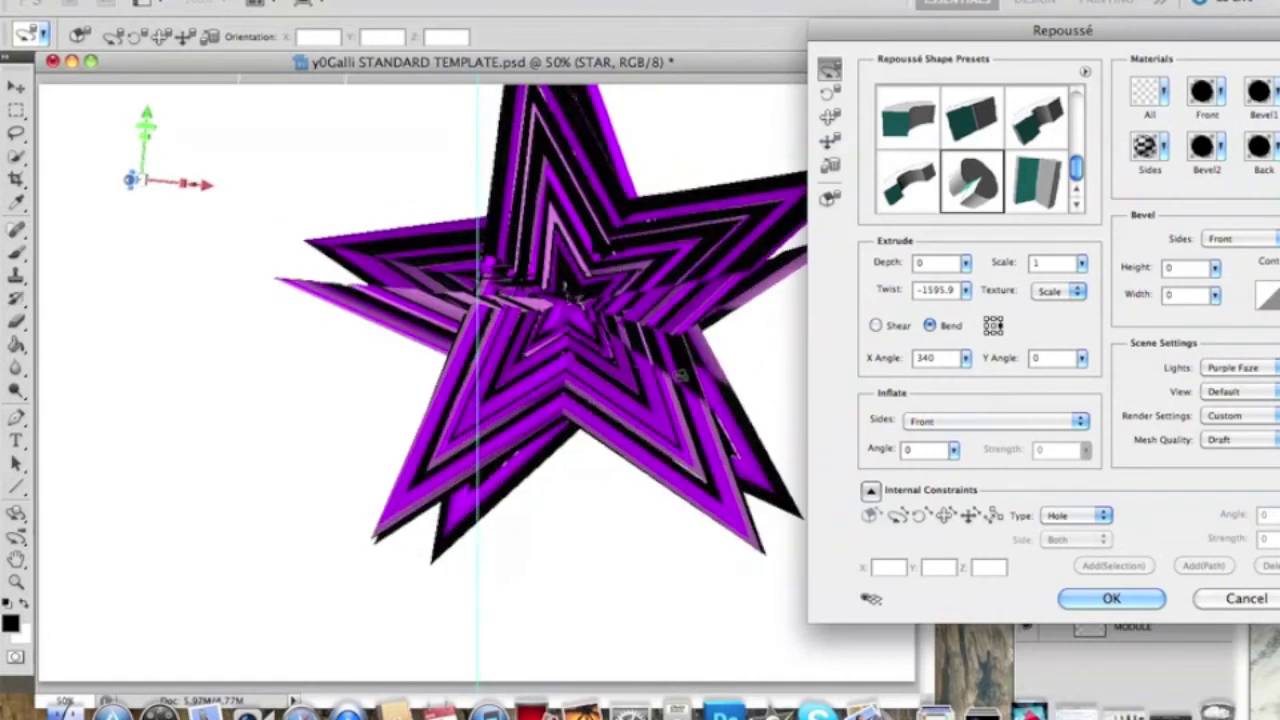
pyautogui.click(1232, 367)
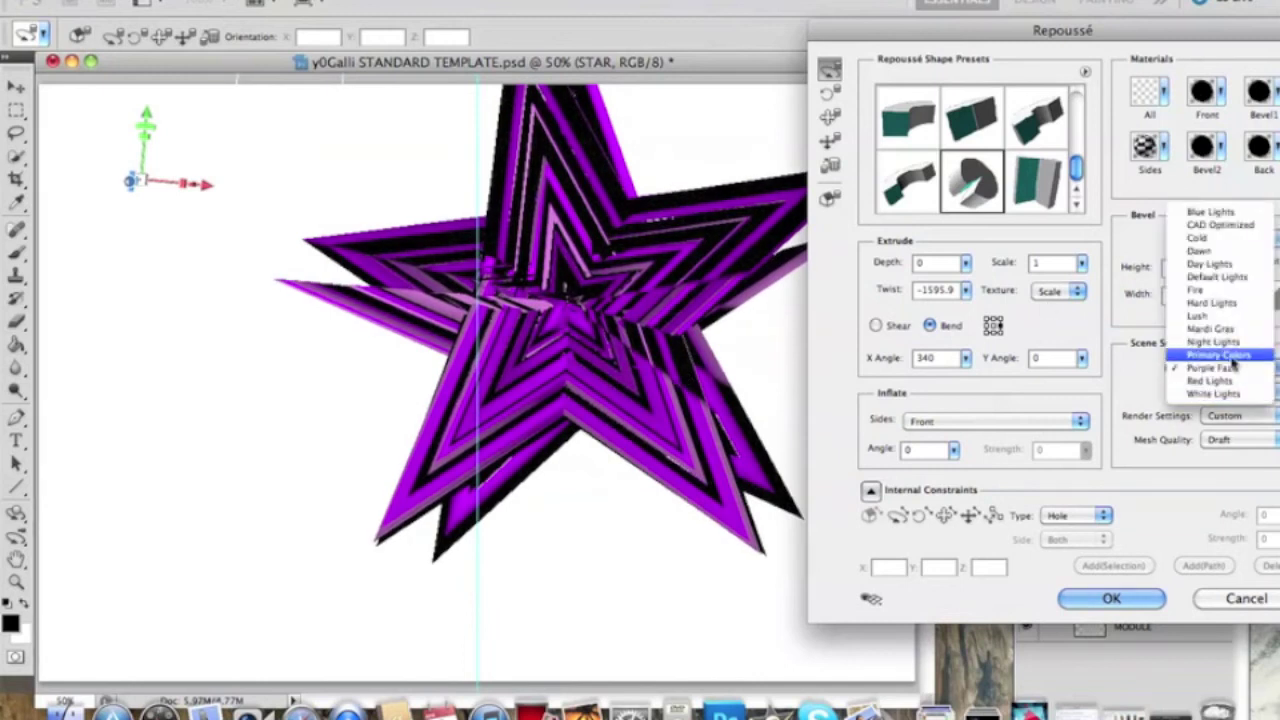
pyautogui.click(1219, 225)
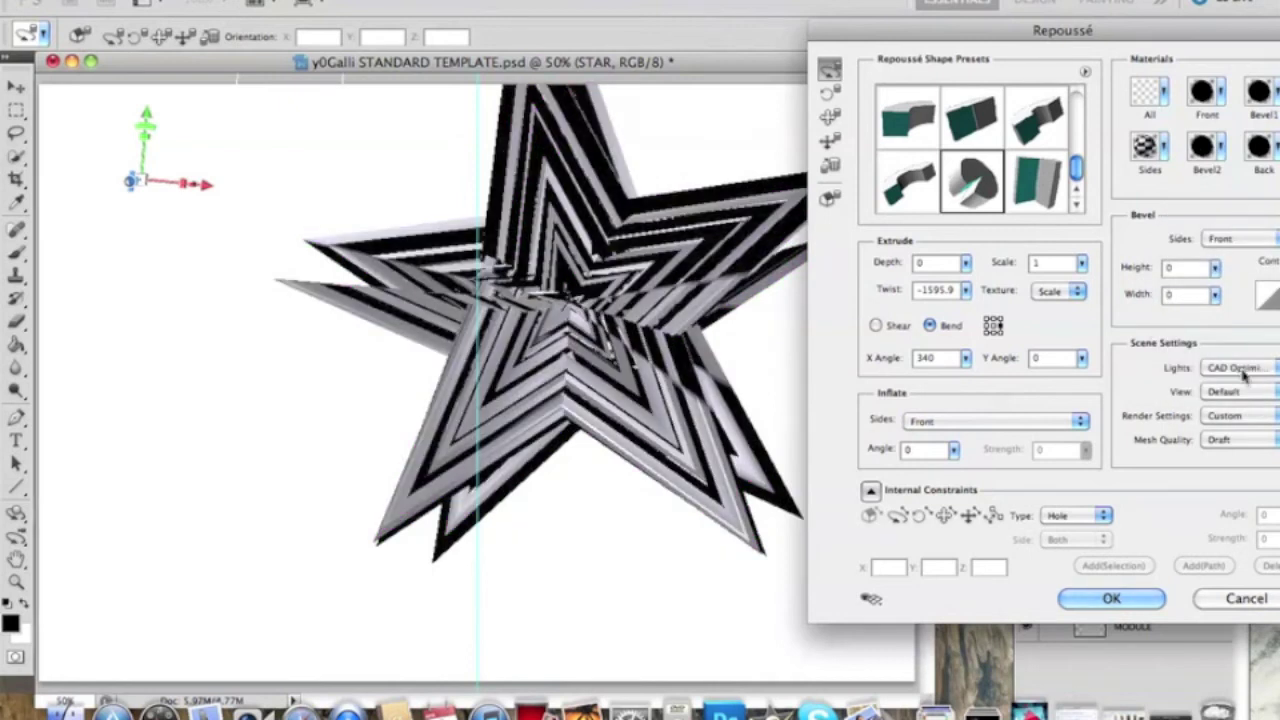
pyautogui.click(1244, 372)
pyautogui.click(1248, 357)
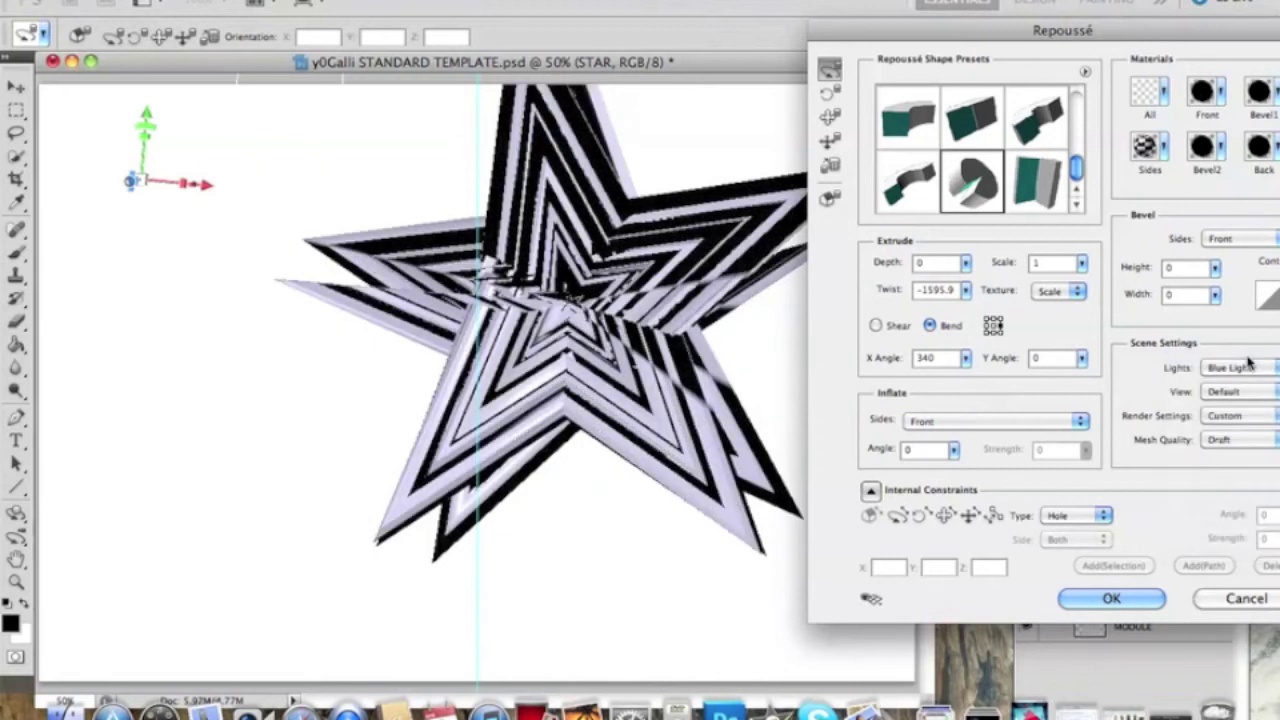
pyautogui.moveTo(640, 418); pyautogui.dragTo(622, 408)
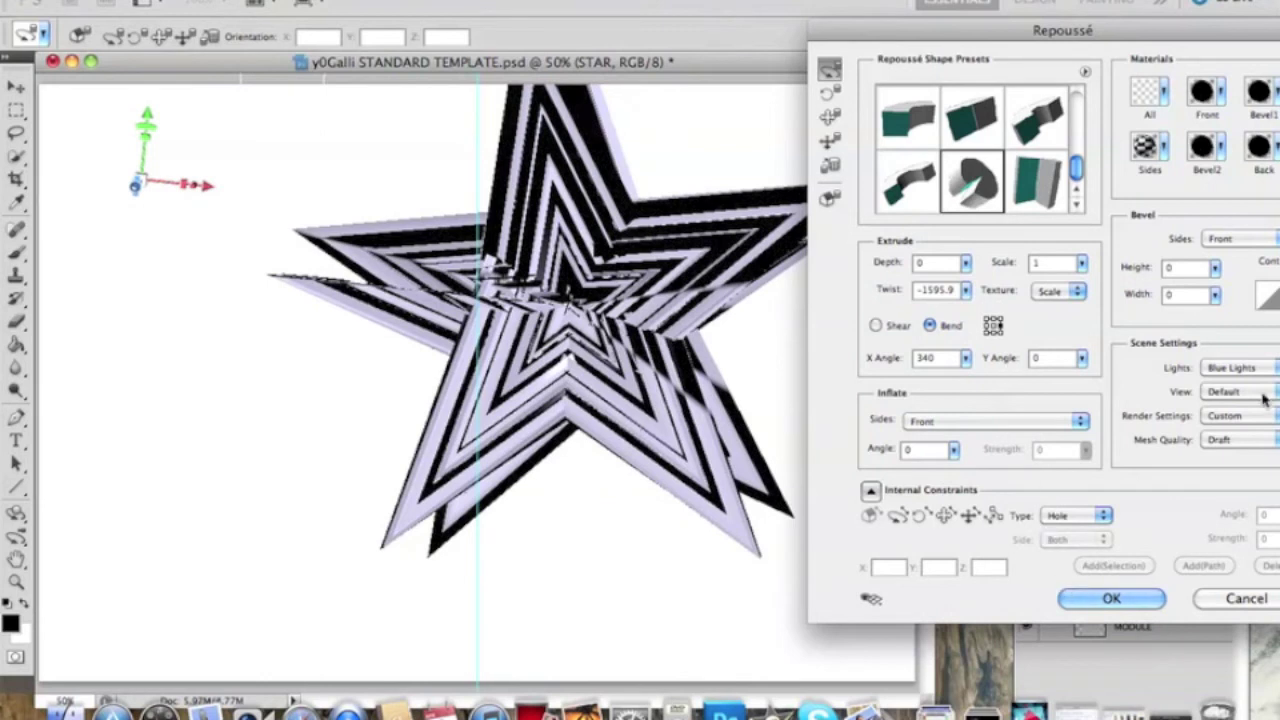
pyautogui.click(1240, 368)
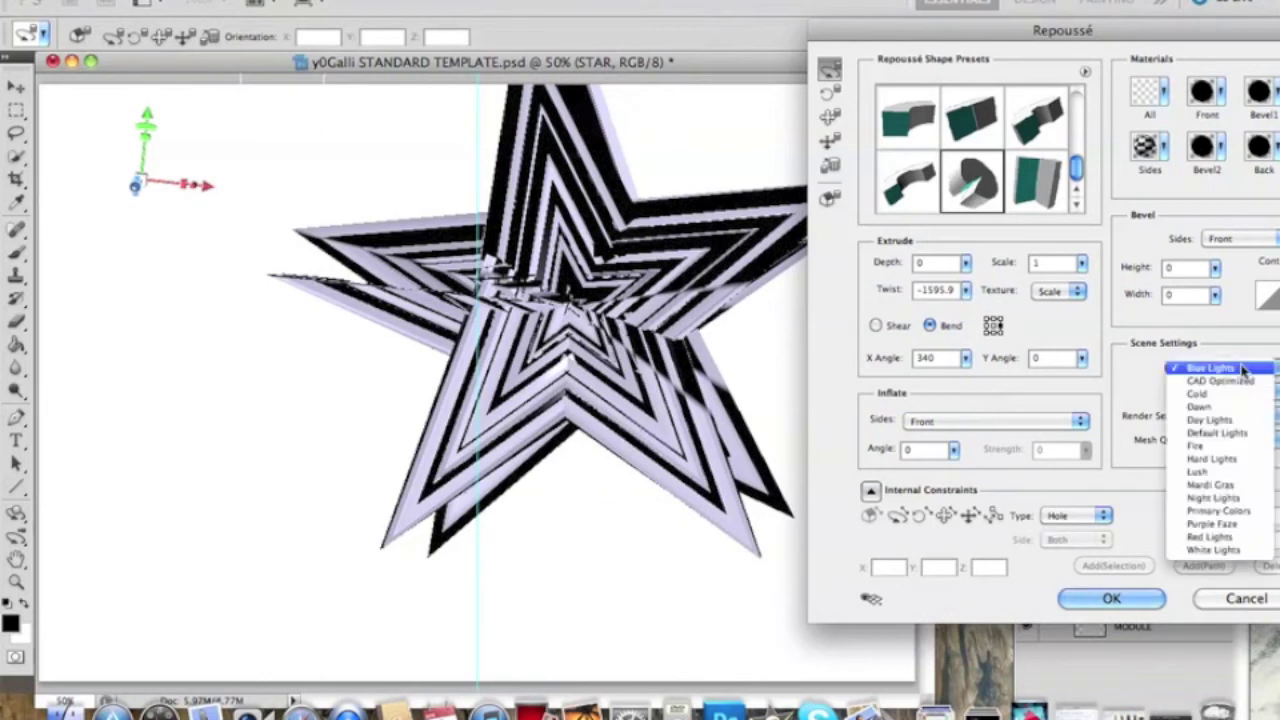
pyautogui.click(1238, 447)
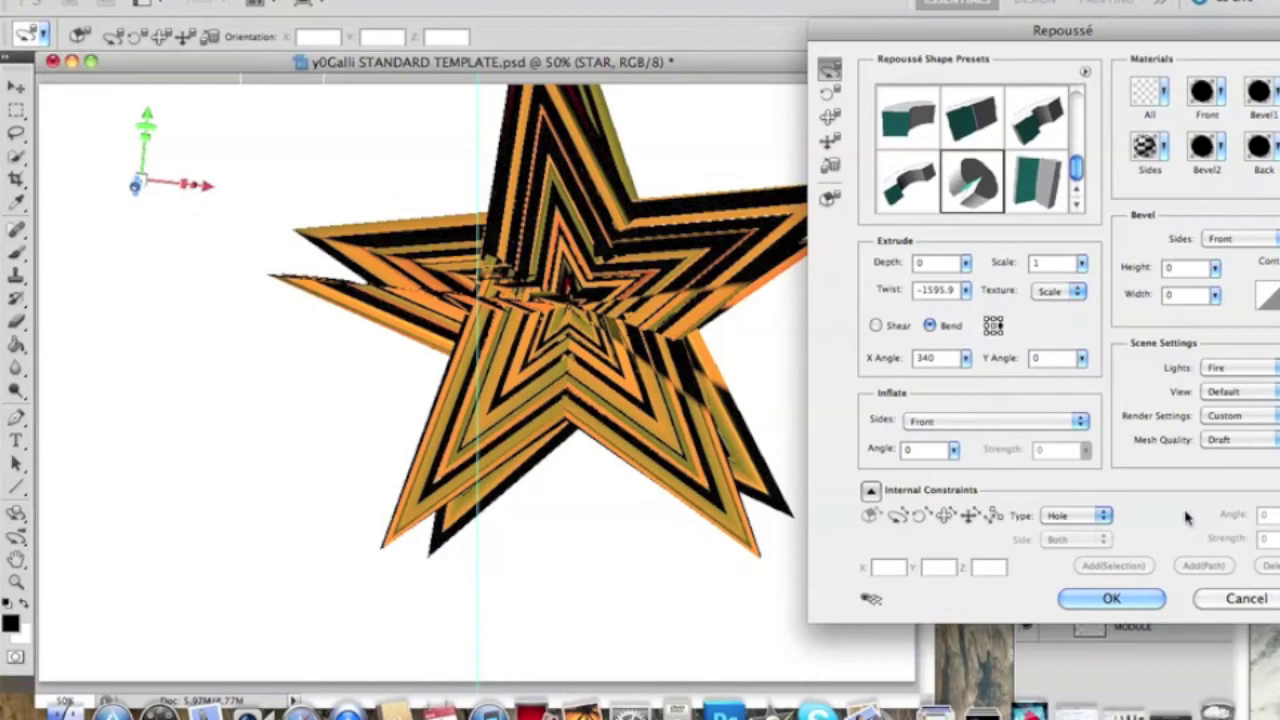
# Step: Accept the Repoussé settings, committing the orange star as the STAR 3D layer
pyautogui.click(1114, 600)
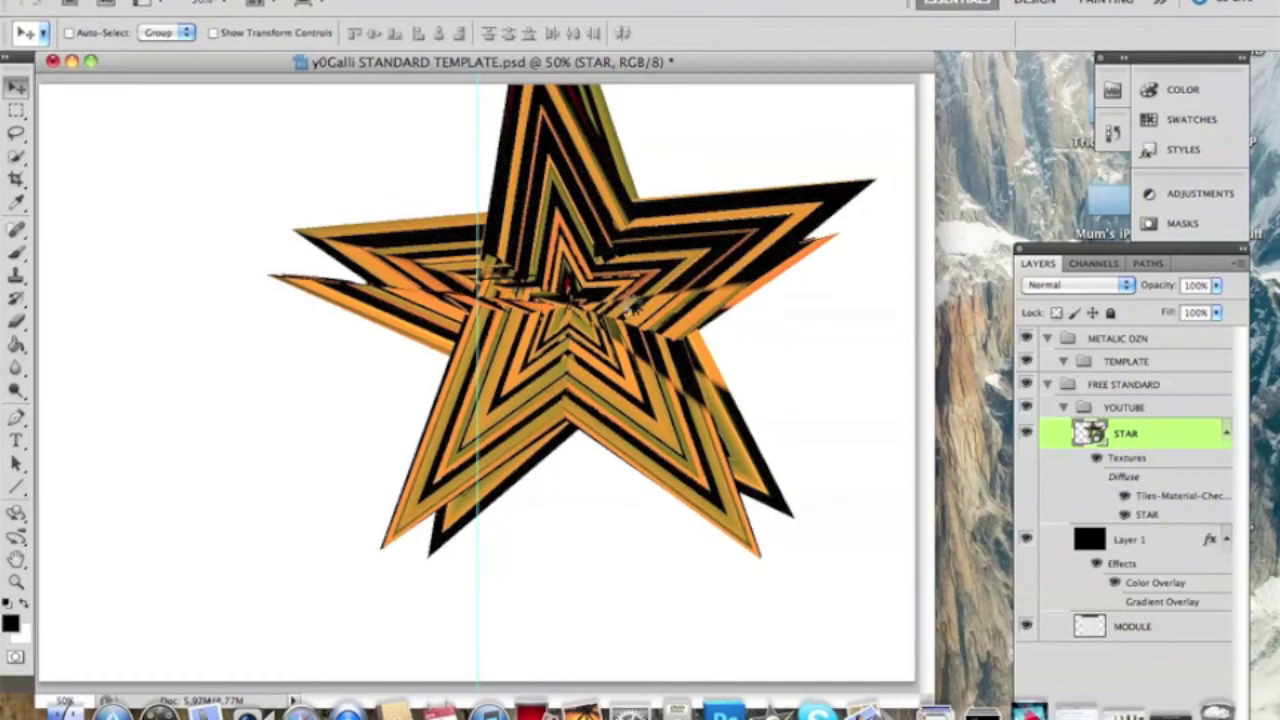
pyautogui.rightClick(634, 252)
pyautogui.click(434, 340)
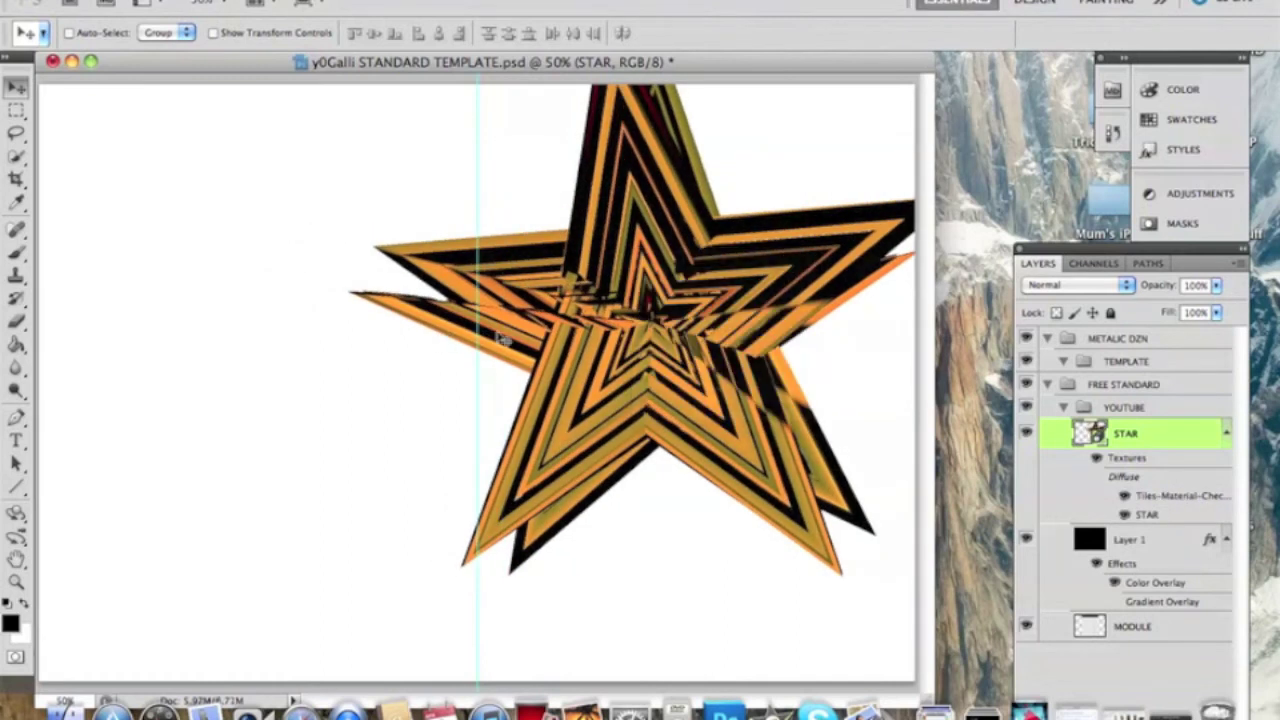
pyautogui.rightClick(497, 336)
pyautogui.click(500, 335)
# Step: Move the star left and down on the page and start Free Transform
pyautogui.scroll(-5, 552, 326)
pyautogui.scroll(4, 552, 326)
pyautogui.moveTo(554, 324); pyautogui.dragTo(481, 356)
pyautogui.scroll(3, 481, 354)
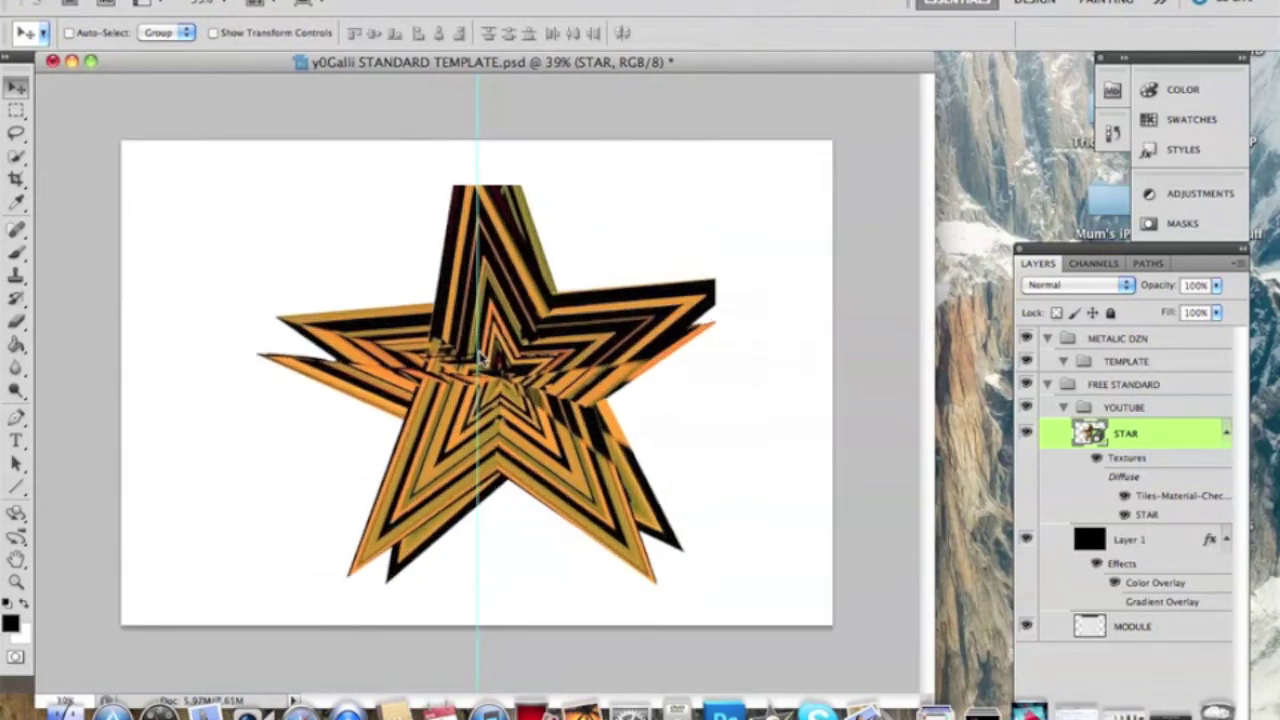
pyautogui.scroll(3, 481, 354)
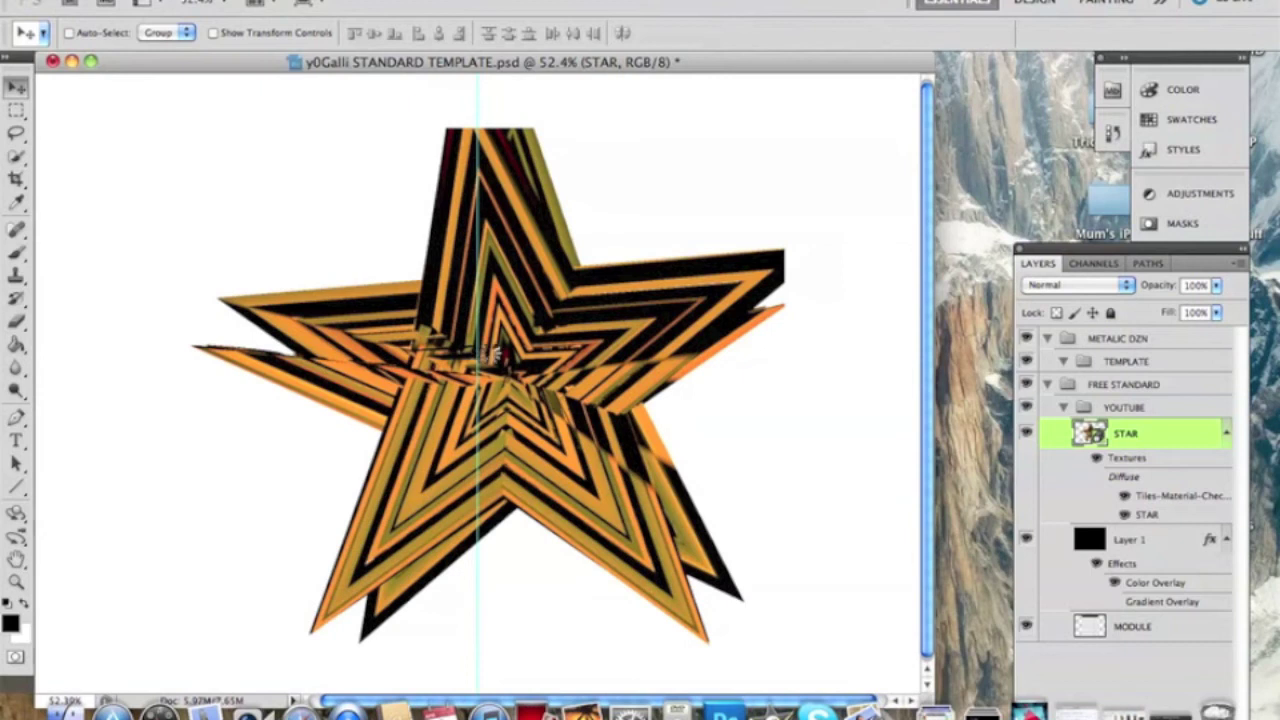
pyautogui.press('super+t')
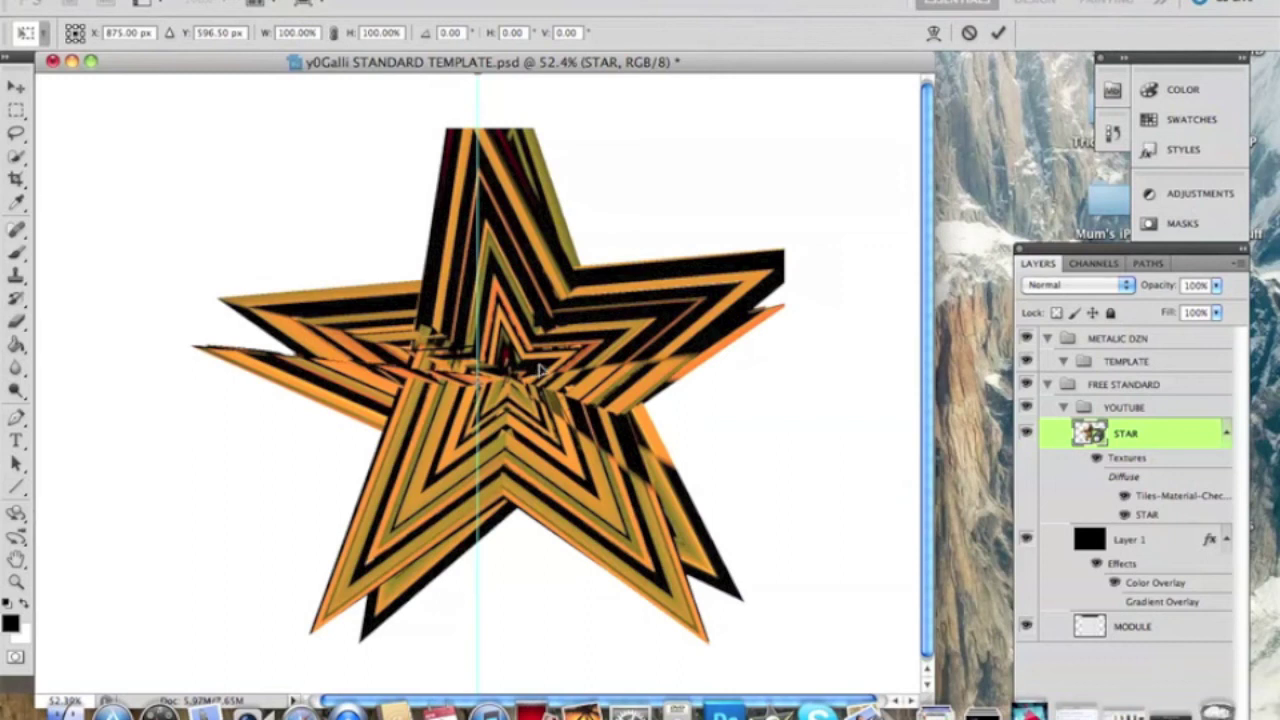
# Step: Scale the star to about 62% width and 66% height and move it toward the page centre
pyautogui.moveTo(541, 371); pyautogui.dragTo(542, 384)
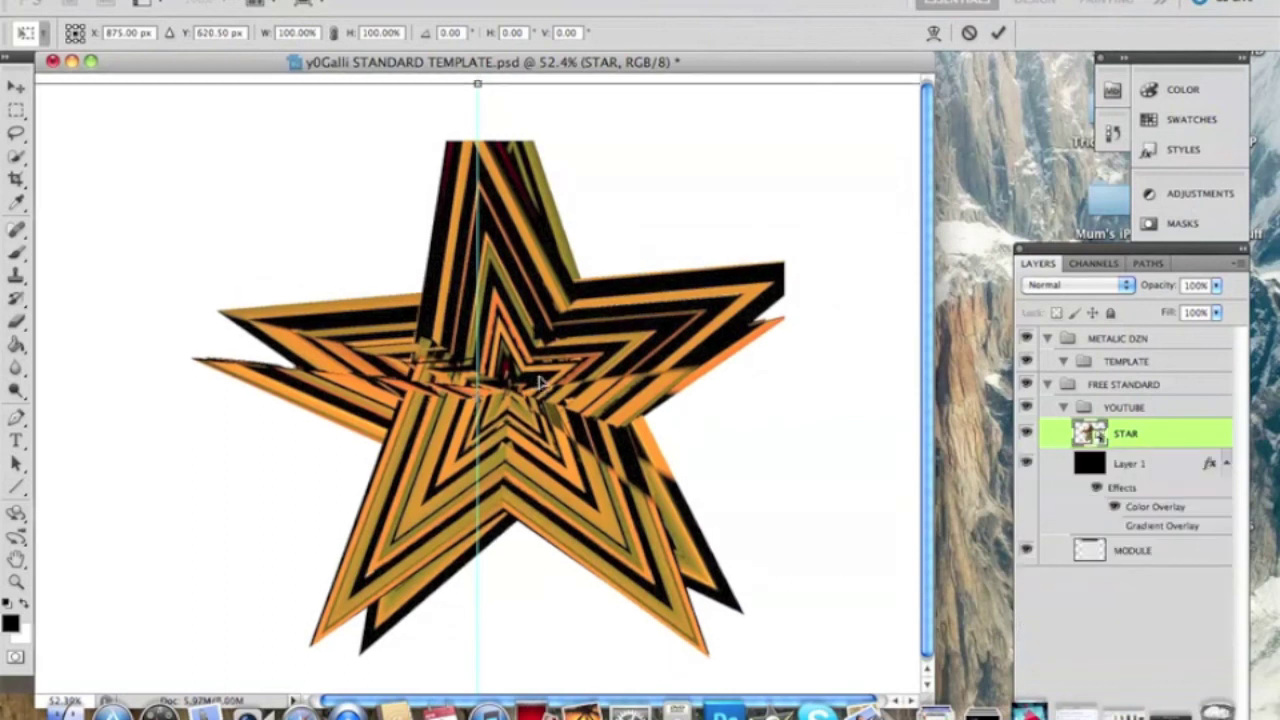
pyautogui.moveTo(479, 83); pyautogui.dragTo(488, 228)
pyautogui.moveTo(480, 130); pyautogui.dragTo(489, 106)
pyautogui.moveTo(483, 258); pyautogui.dragTo(633, 270)
pyautogui.moveTo(170, 135); pyautogui.dragTo(566, 374)
pyautogui.moveTo(798, 537); pyautogui.dragTo(440, 380)
pyautogui.moveTo(469, 215); pyautogui.dragTo(469, 196)
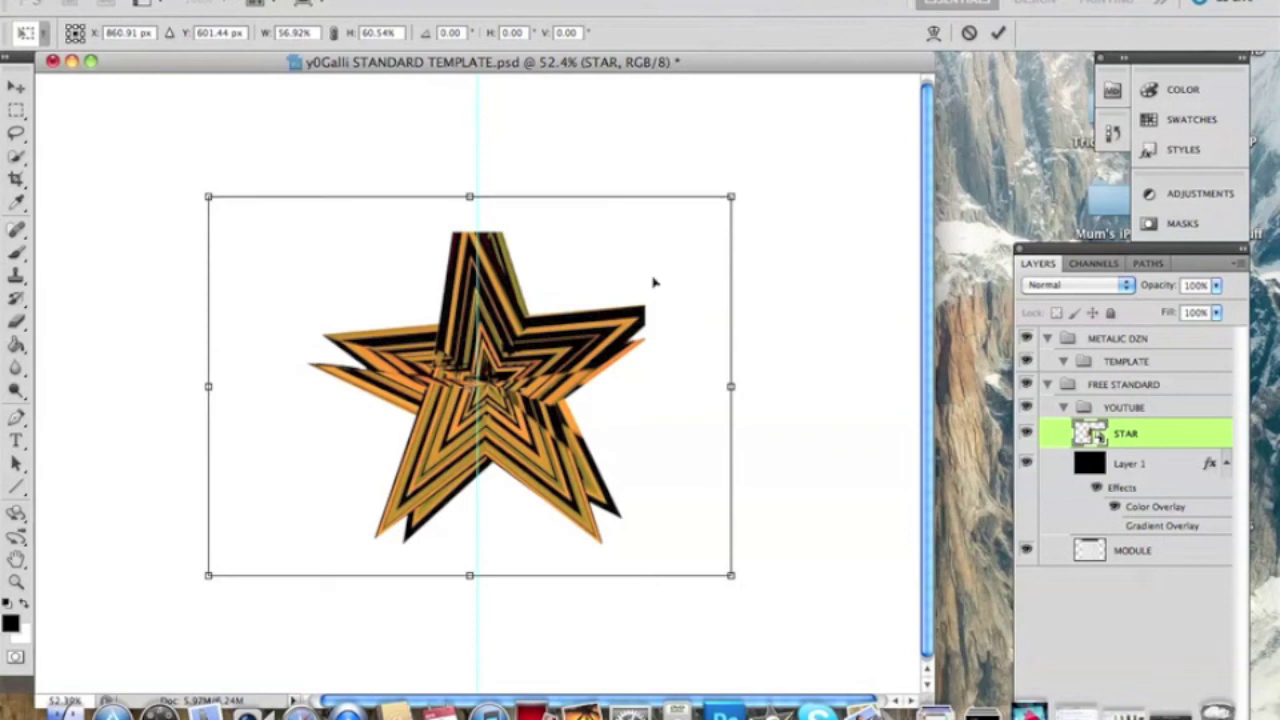
pyautogui.click(525, 325)
pyautogui.moveTo(525, 325); pyautogui.dragTo(528, 326)
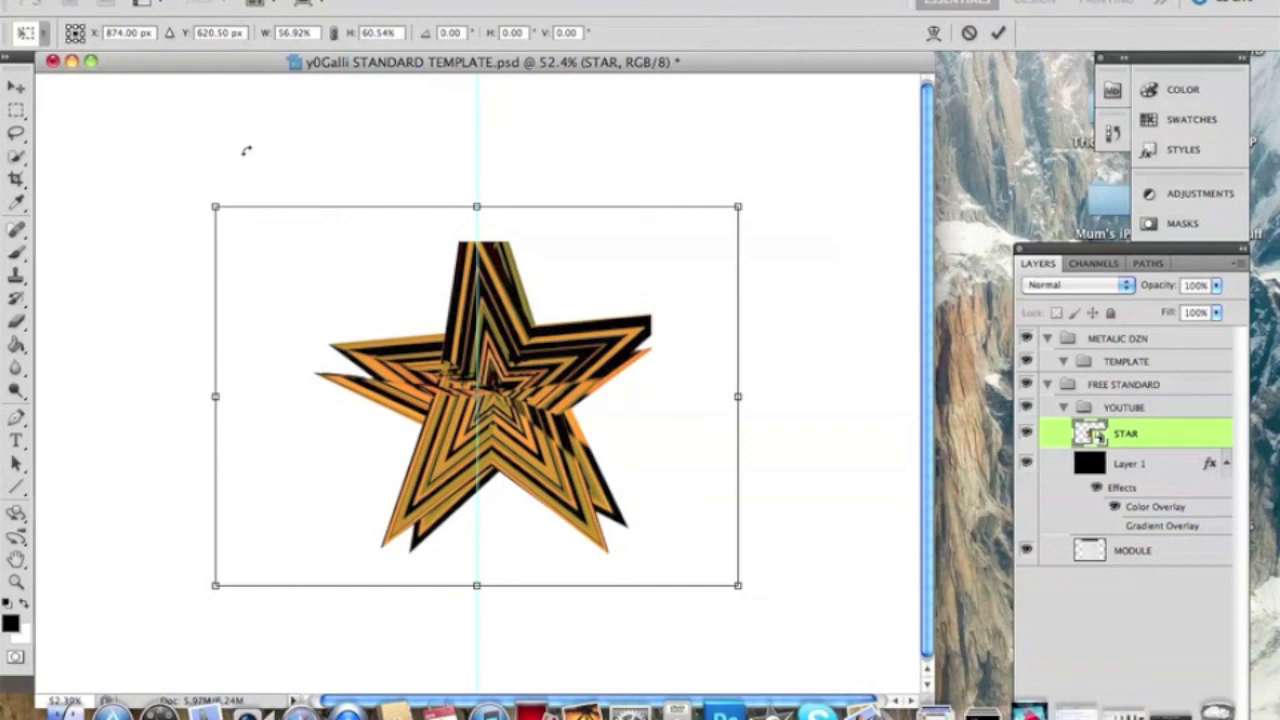
# Step: Fine-tune the star's size and position, re-centring it horizontally on the white page
pyautogui.click(150, 0)
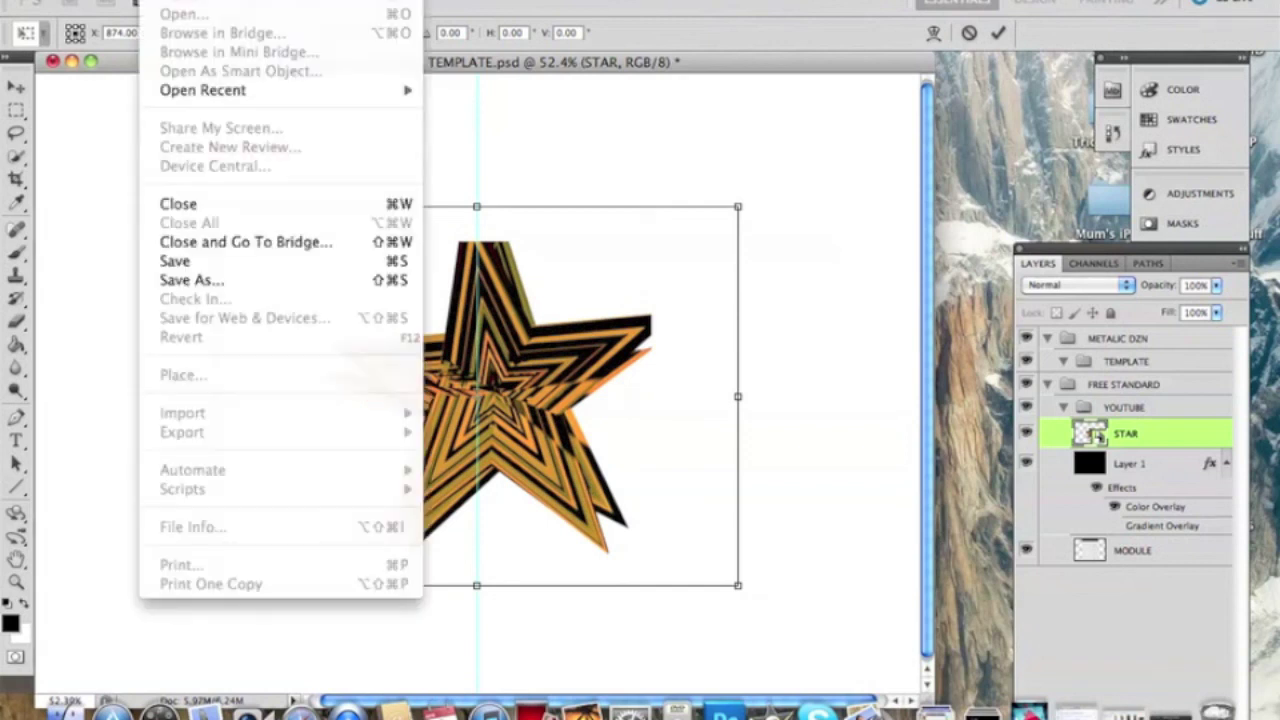
pyautogui.moveTo(90, 0)
pyautogui.click(385, 80)
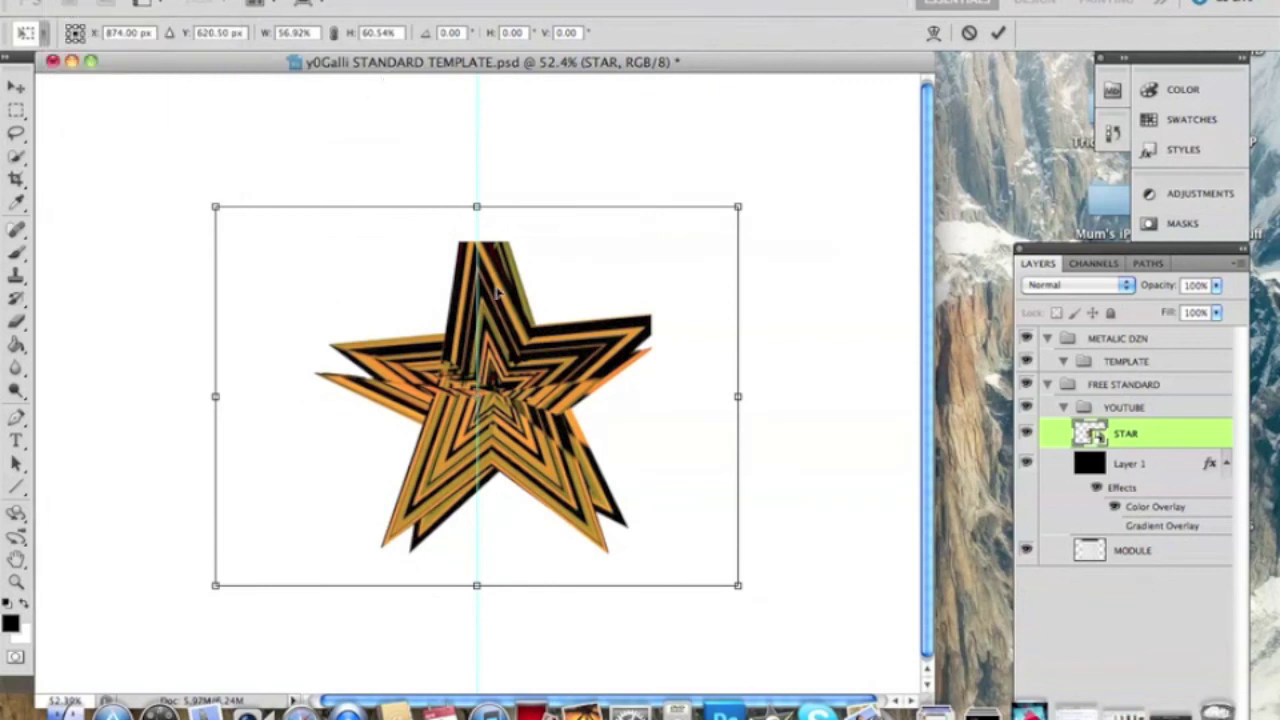
pyautogui.moveTo(499, 292); pyautogui.dragTo(506, 273)
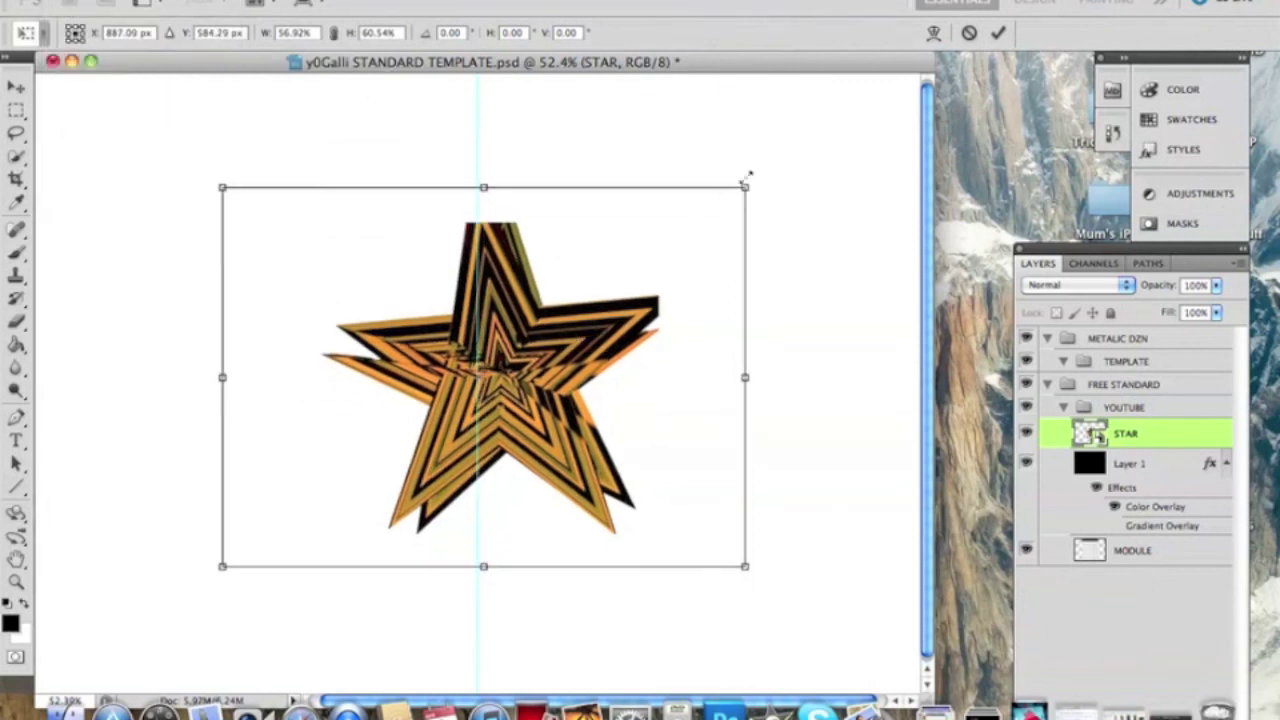
pyautogui.moveTo(749, 182); pyautogui.dragTo(797, 147)
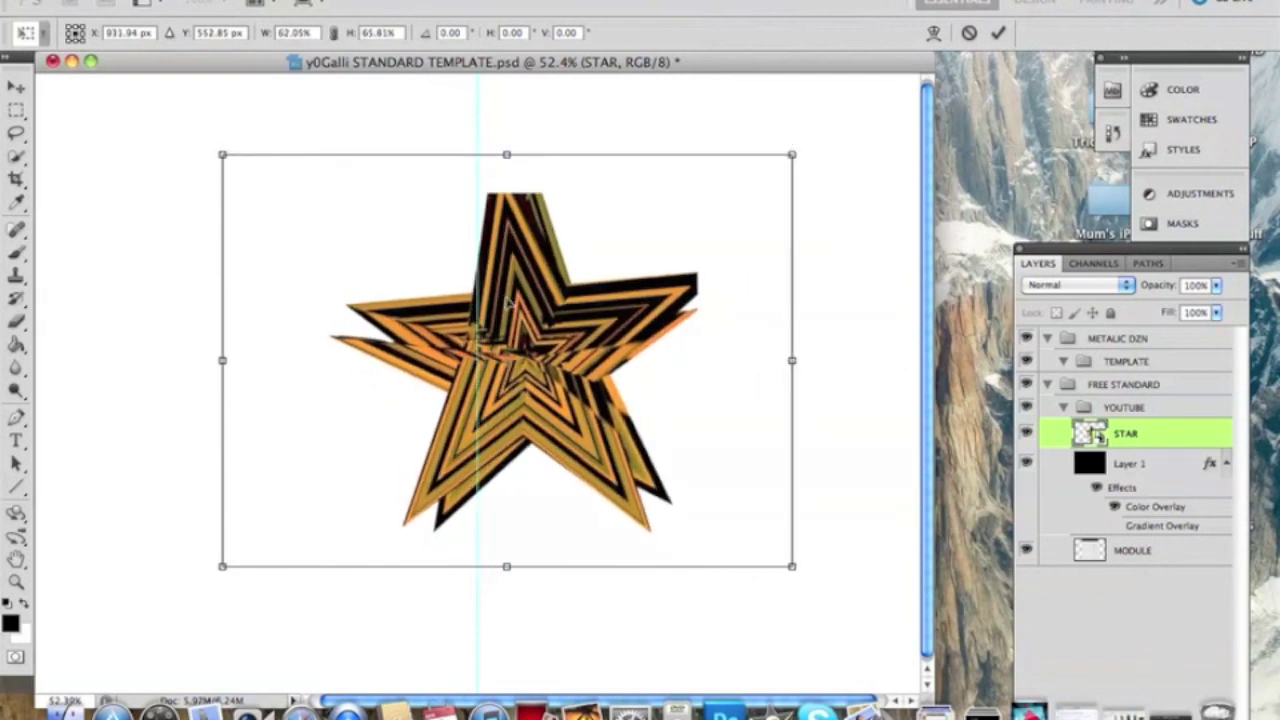
pyautogui.moveTo(508, 300); pyautogui.dragTo(508, 307)
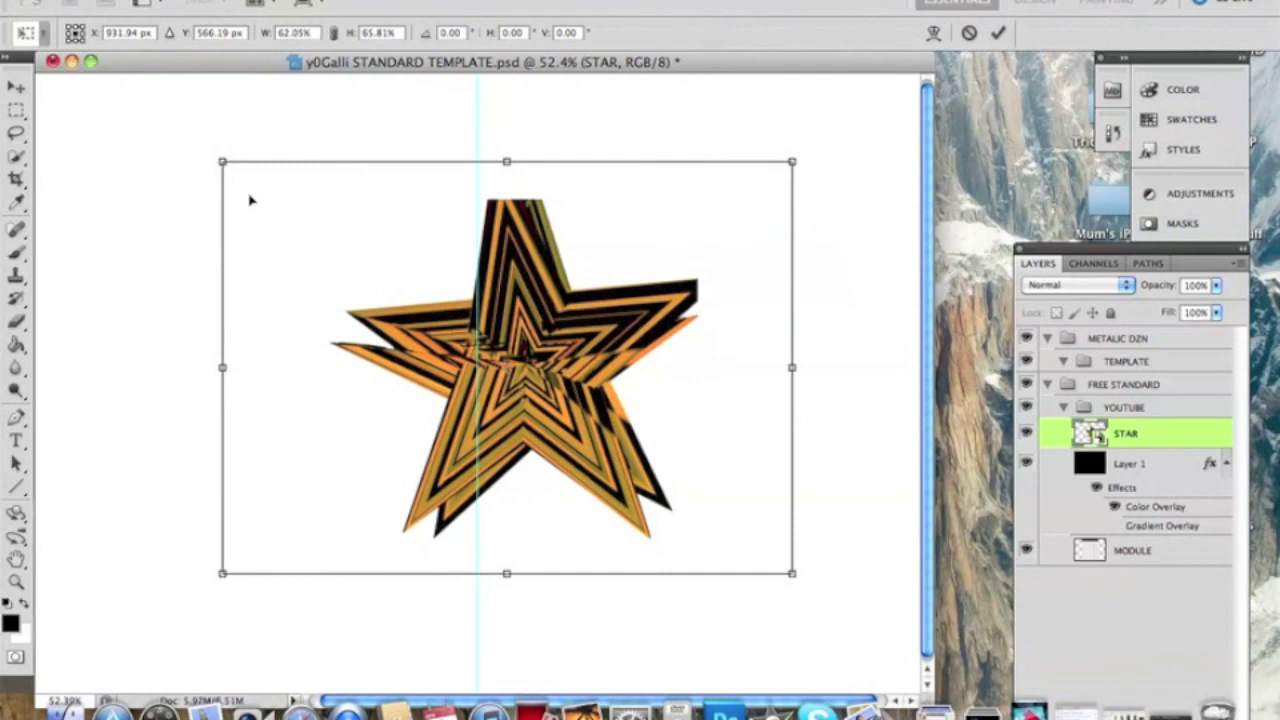
pyautogui.rightClick(411, 344)
pyautogui.click(376, 343)
pyautogui.moveTo(376, 343)
pyautogui.mouseDown()
pyautogui.moveTo(318, 326)
pyautogui.moveTo(381, 339)
pyautogui.moveTo(362, 336)
pyautogui.mouseUp()
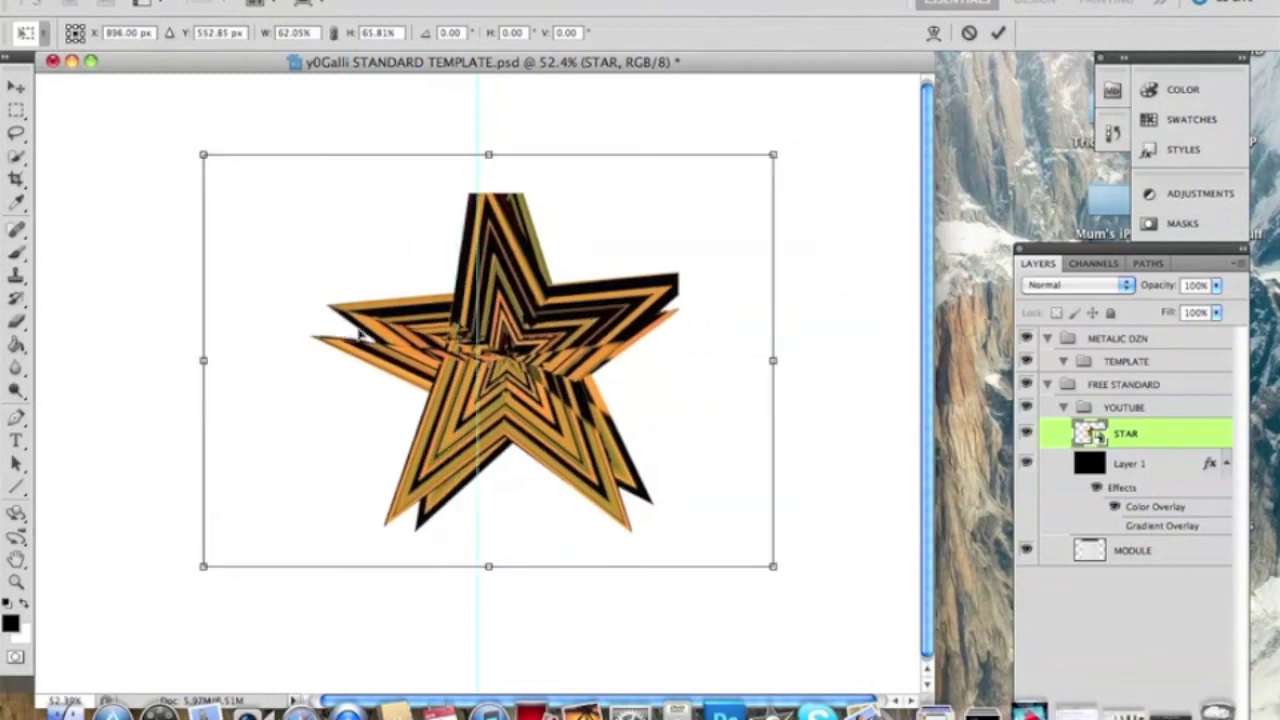